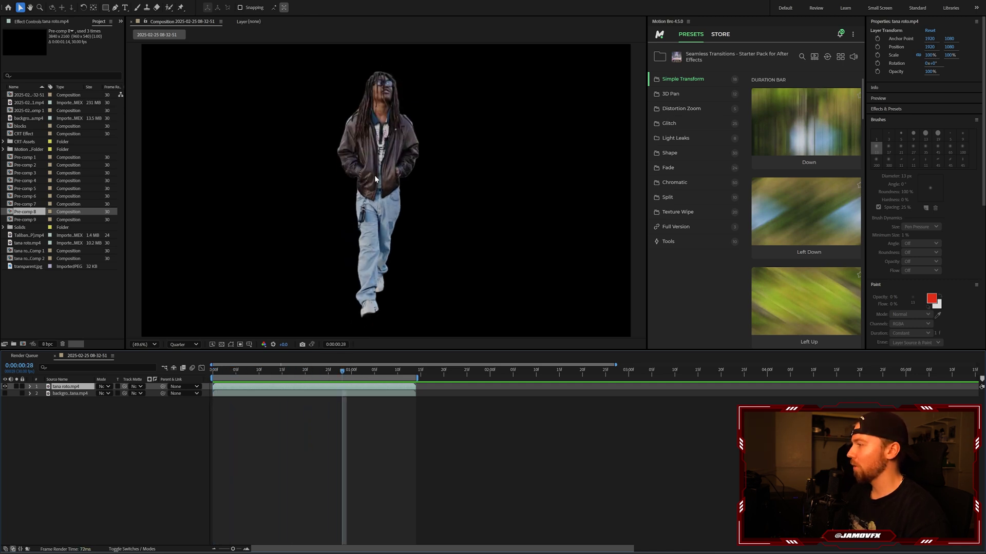
# Pre-compose the tana roto.mp4 layer, moving all attributes into the new composition and keeping the name tana roto.mp4 Comp 3.
pyautogui.click(5, 393)
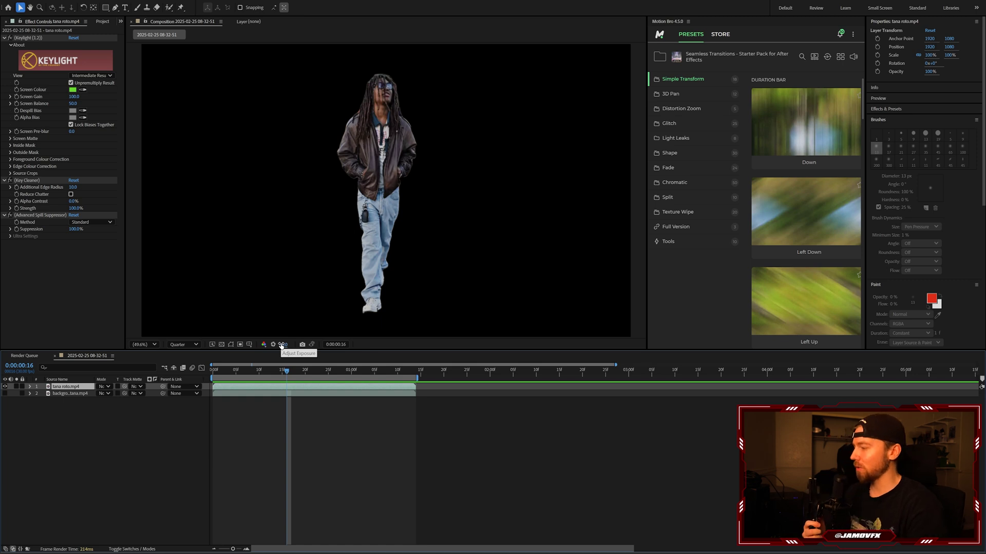
pyautogui.click(281, 372)
pyautogui.press('Home')
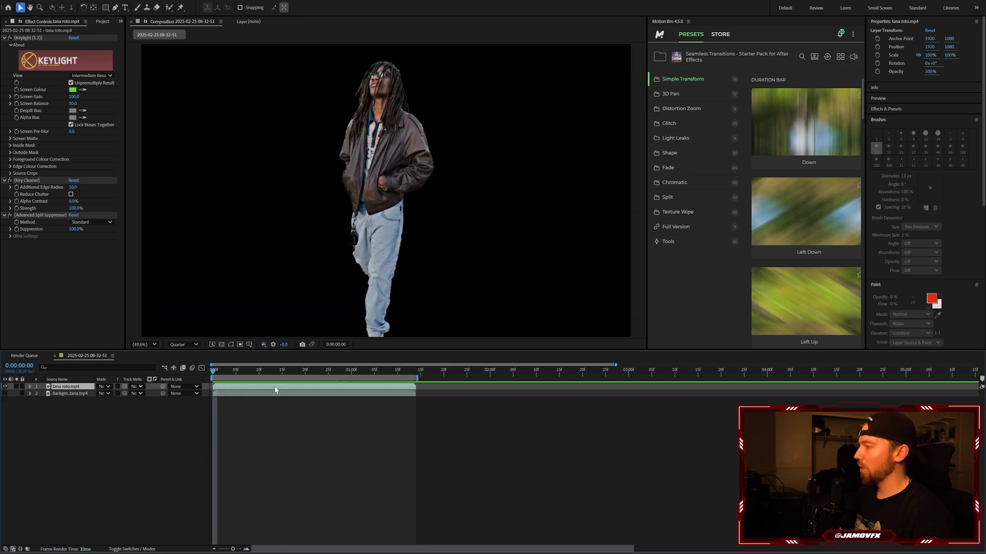
pyautogui.hotkey('ctrl', 'shift', 'c')
pyautogui.press('Escape')
pyautogui.hotkey('ctrl', 'shift', 'c')
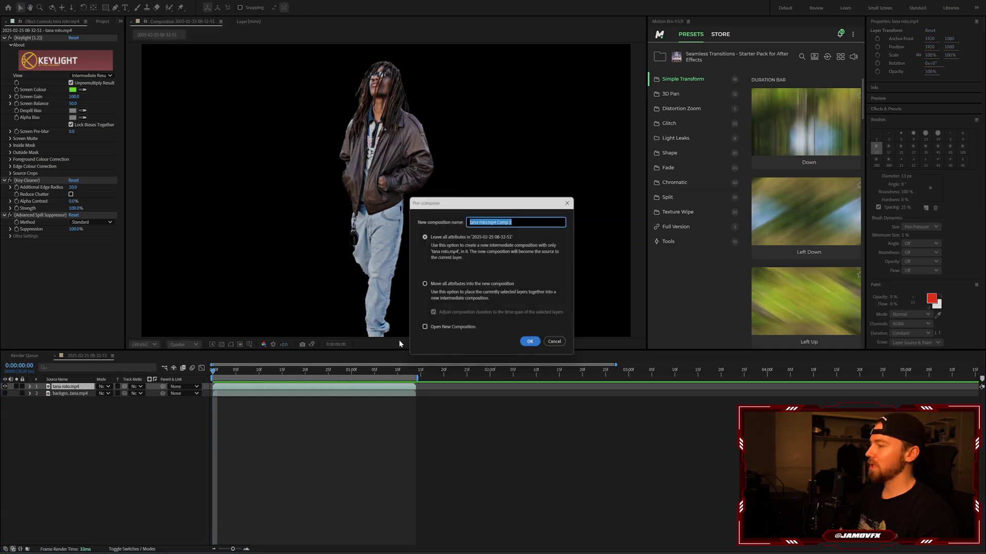
pyautogui.click(424, 284)
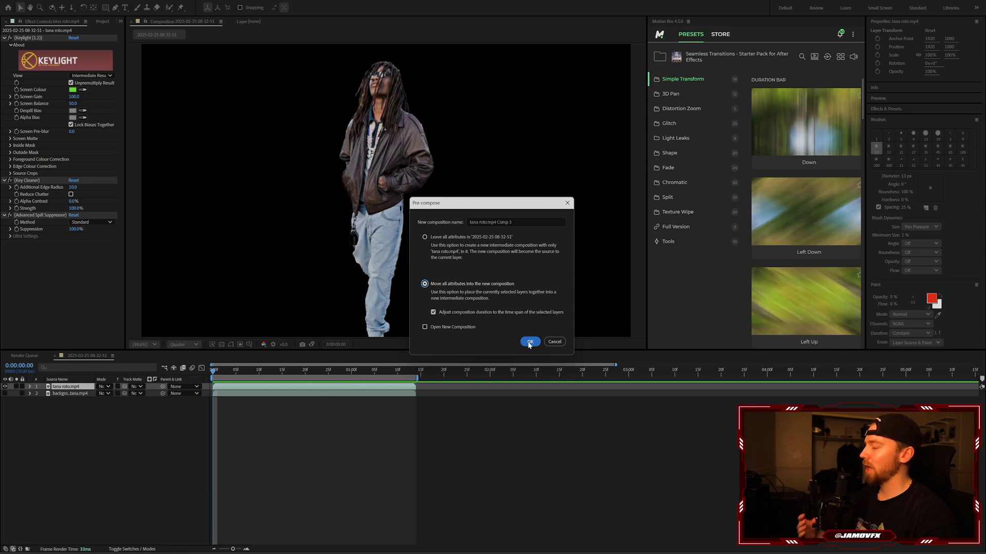
pyautogui.click(529, 342)
# Open the tana roto.mp4 Comp 3 pre-composition and go to its first frame.
pyautogui.moveTo(220, 368); pyautogui.dragTo(226, 367)
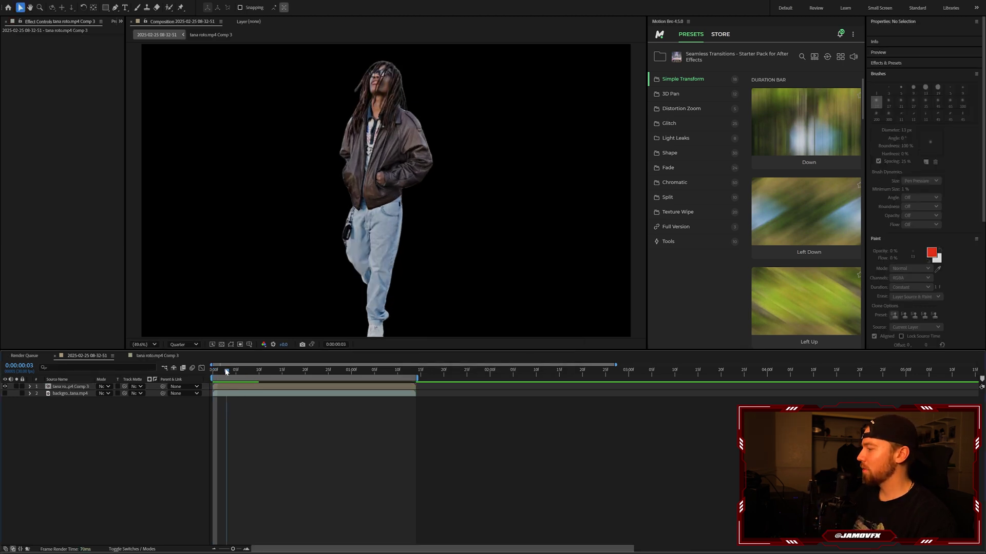
pyautogui.doubleClick(261, 387)
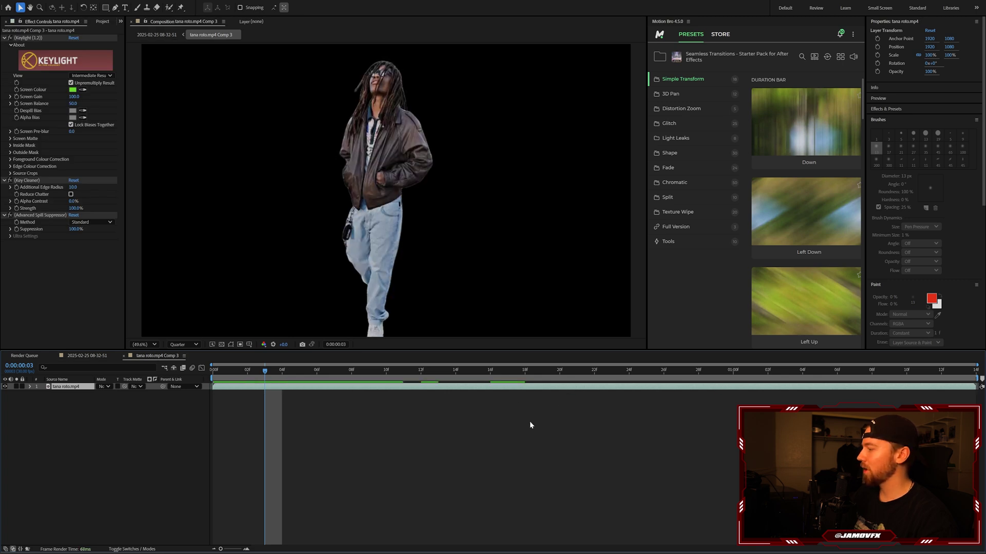
pyautogui.press('Home')
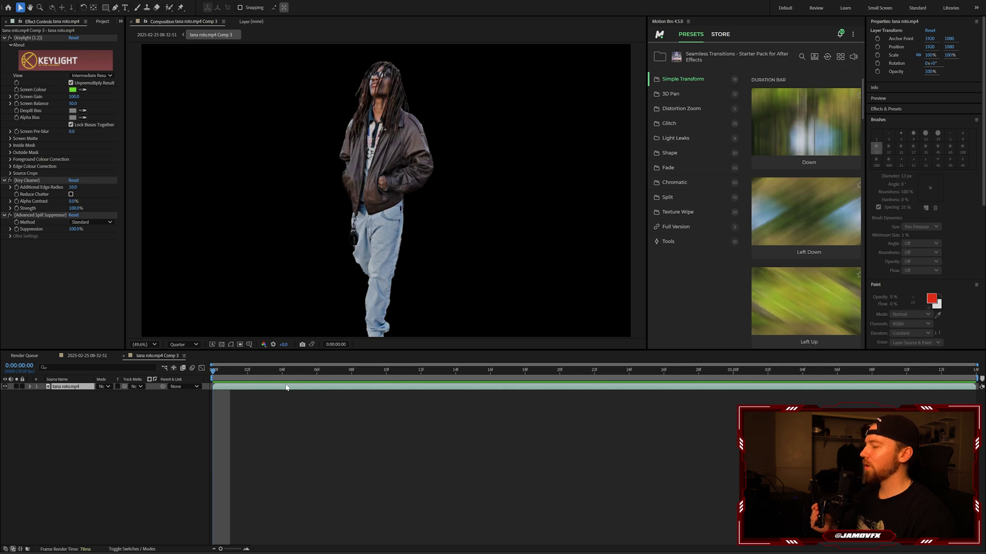
# With no layer selected, set the Rectangle tool to a near-white fill and the stroke to None.
pyautogui.click(182, 421)
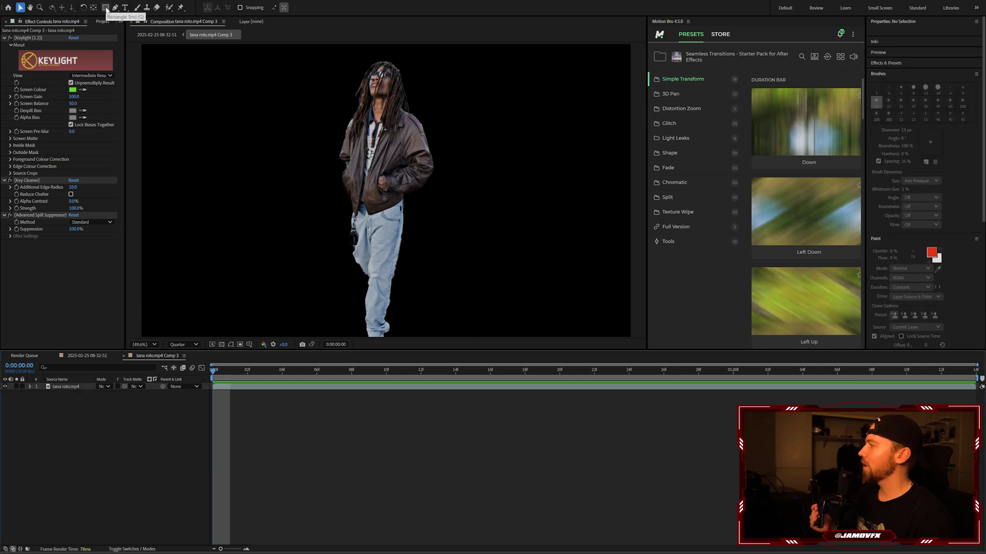
pyautogui.click(106, 7)
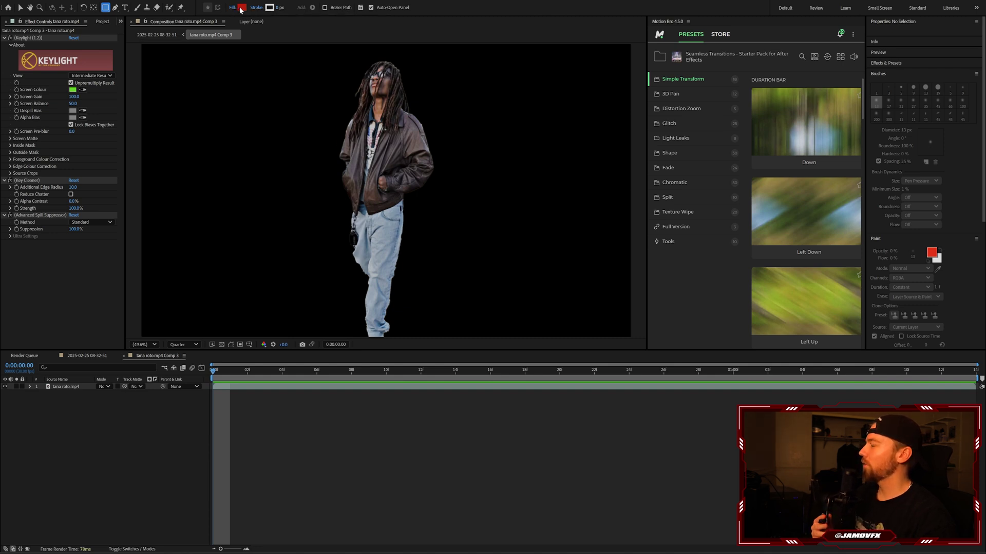
pyautogui.click(241, 10)
pyautogui.moveTo(469, 262); pyautogui.dragTo(354, 207)
pyautogui.click(565, 222)
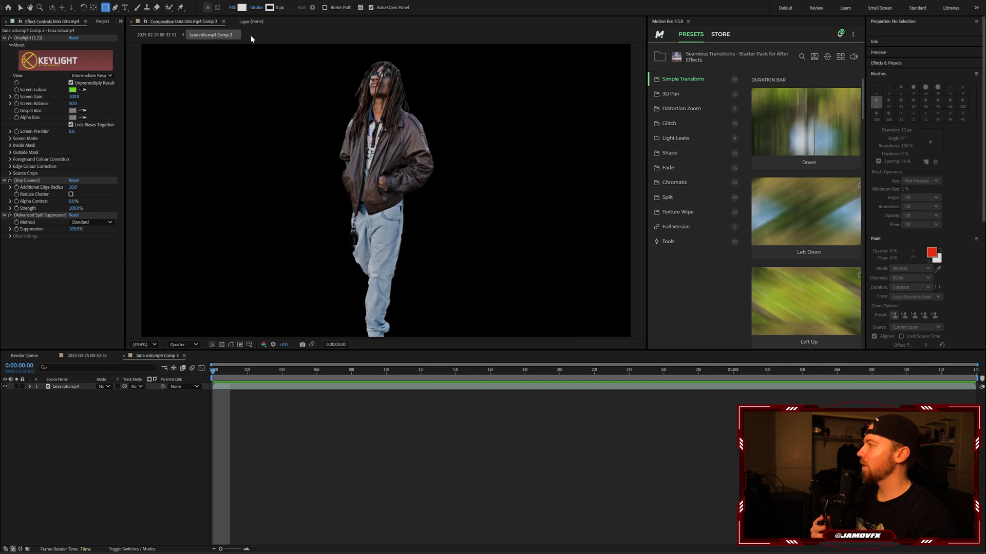
pyautogui.click(256, 10)
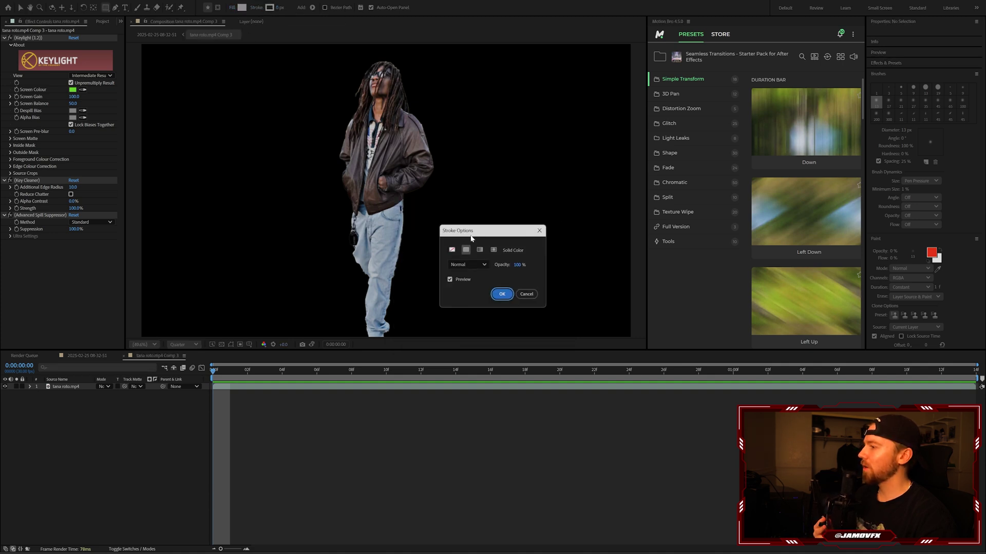
pyautogui.click(452, 250)
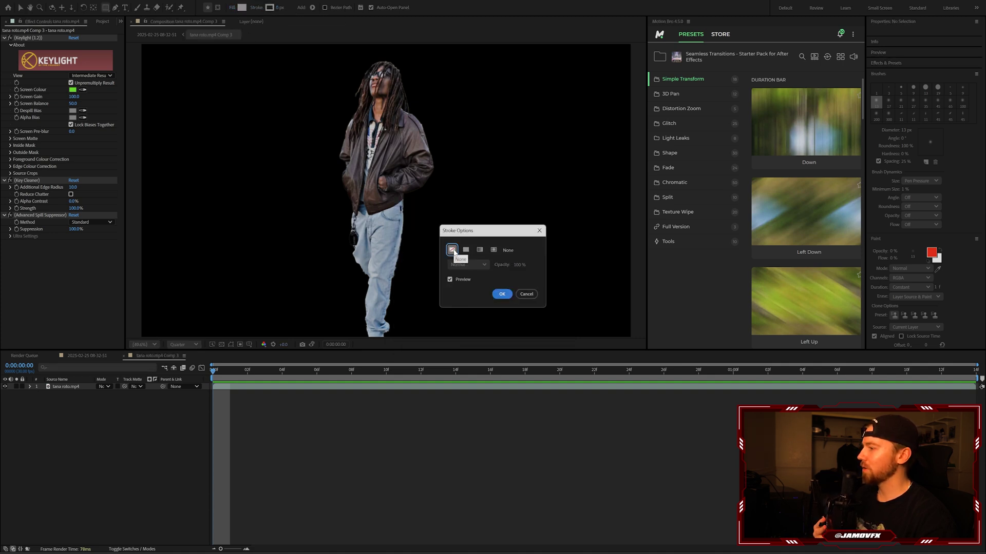
pyautogui.click(503, 295)
pyautogui.scroll(-3, 393, 208)
pyautogui.scroll(3, 393, 208)
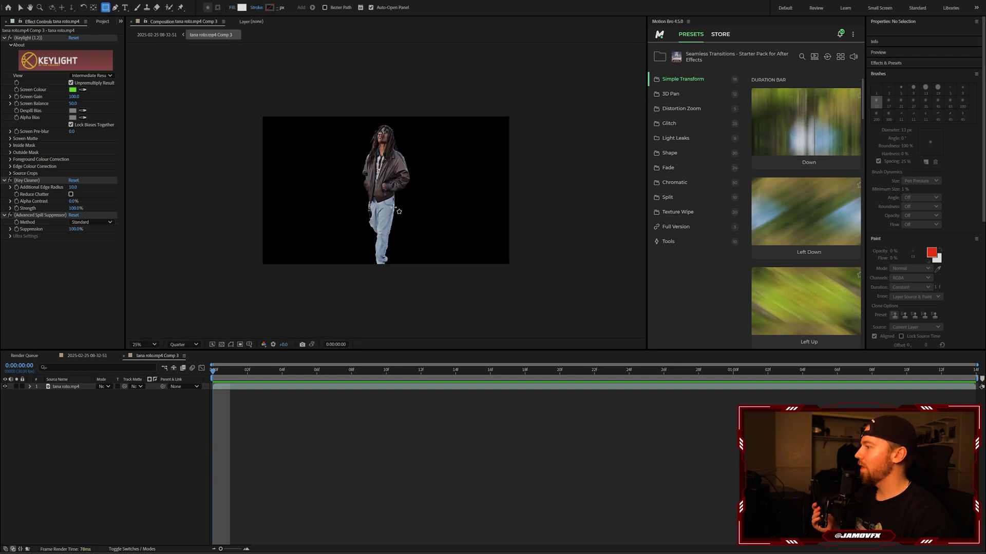
# Create a rectangle shape layer that fills the whole composition above the footage.
pyautogui.doubleClick(105, 8)
pyautogui.scroll(-2, 393, 215)
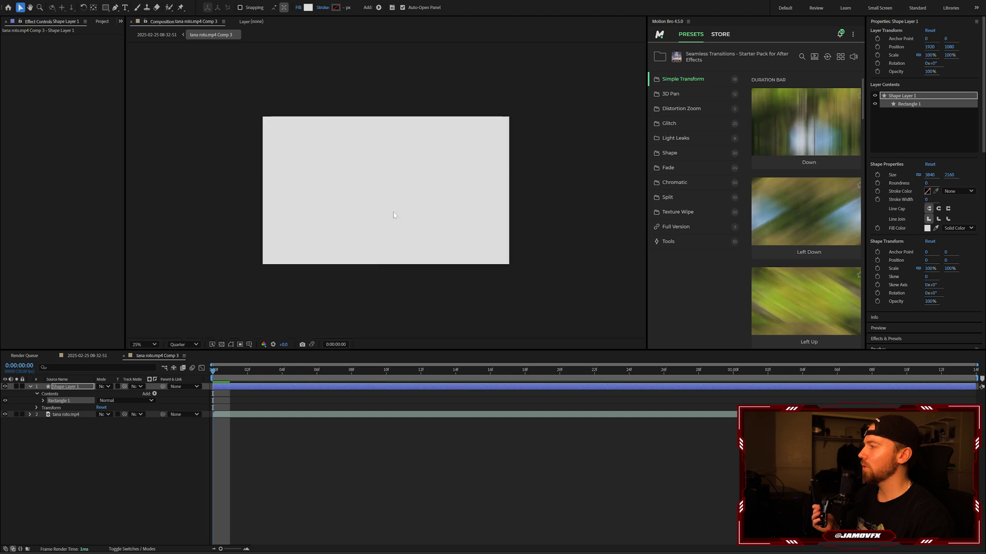
pyautogui.click(268, 387)
pyautogui.click(276, 392)
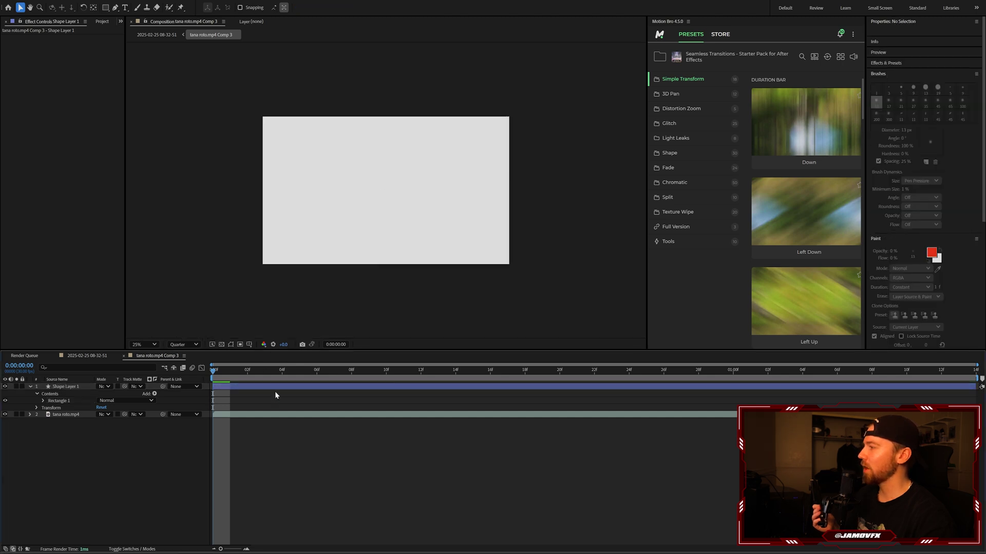
# Keyframe Shape Layer 1's Position from about (-420, 1060) at the first frame to about (480, 1080) at 0:00:01:09.
pyautogui.click(280, 387)
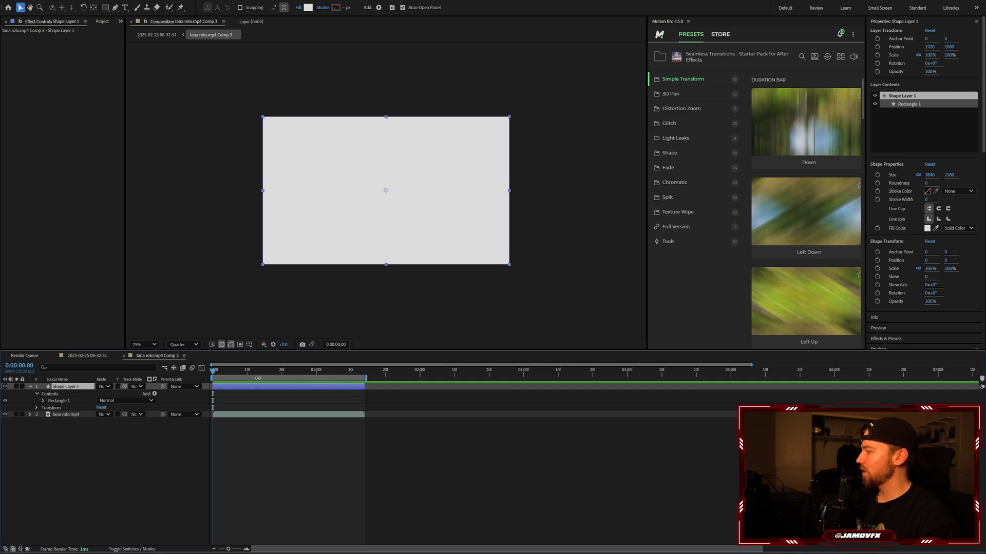
pyautogui.press('p')
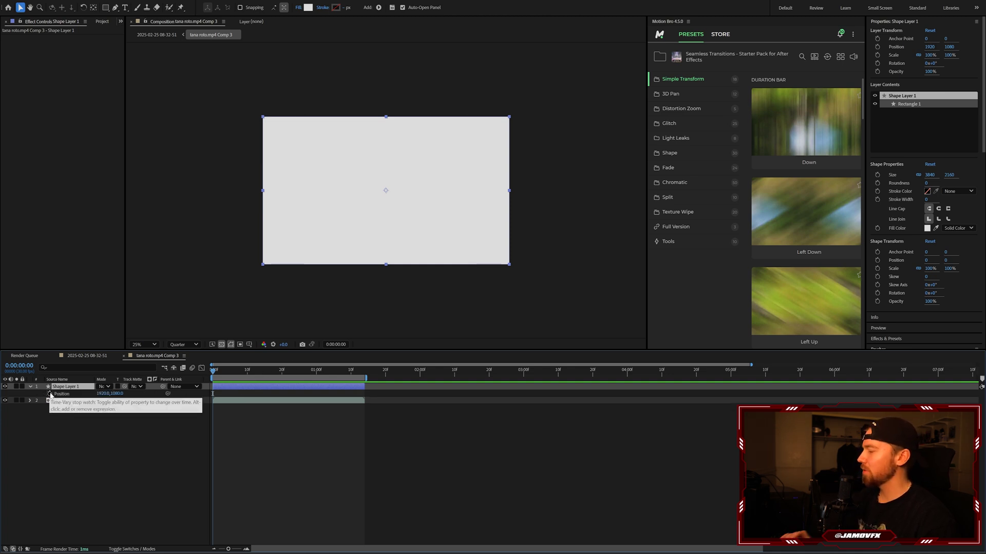
pyautogui.hotkey('alt', 'shift', 'p')
pyautogui.moveTo(381, 207); pyautogui.dragTo(294, 208)
pyautogui.moveTo(308, 371); pyautogui.dragTo(348, 374)
pyautogui.moveTo(281, 224); pyautogui.dragTo(340, 227)
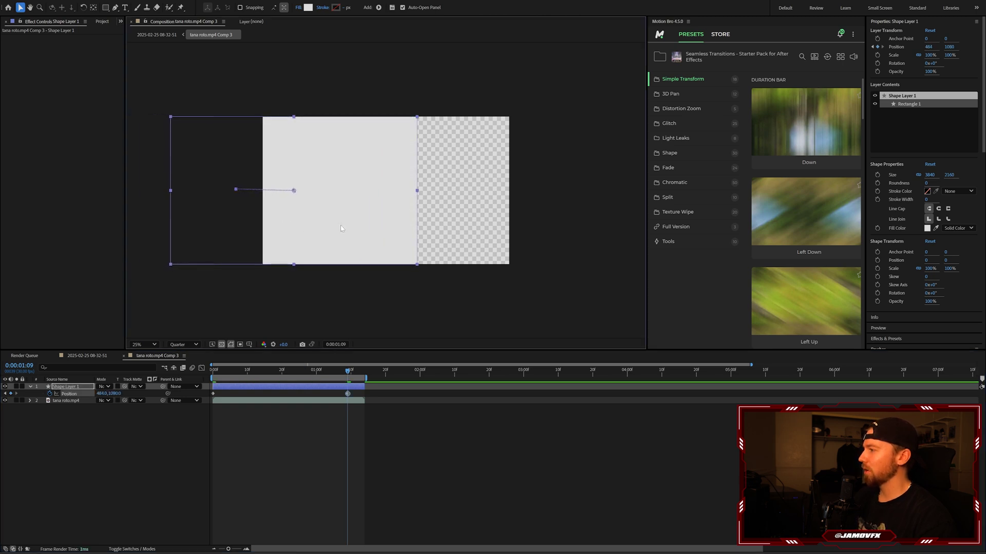
# Move the rectangle's last Position keyframe to the end of the layer and preview the sliding motion.
pyautogui.click(343, 410)
pyautogui.moveTo(348, 394)
pyautogui.mouseDown()
pyautogui.moveTo(514, 394)
pyautogui.moveTo(365, 397)
pyautogui.mouseUp()
pyautogui.press('space')
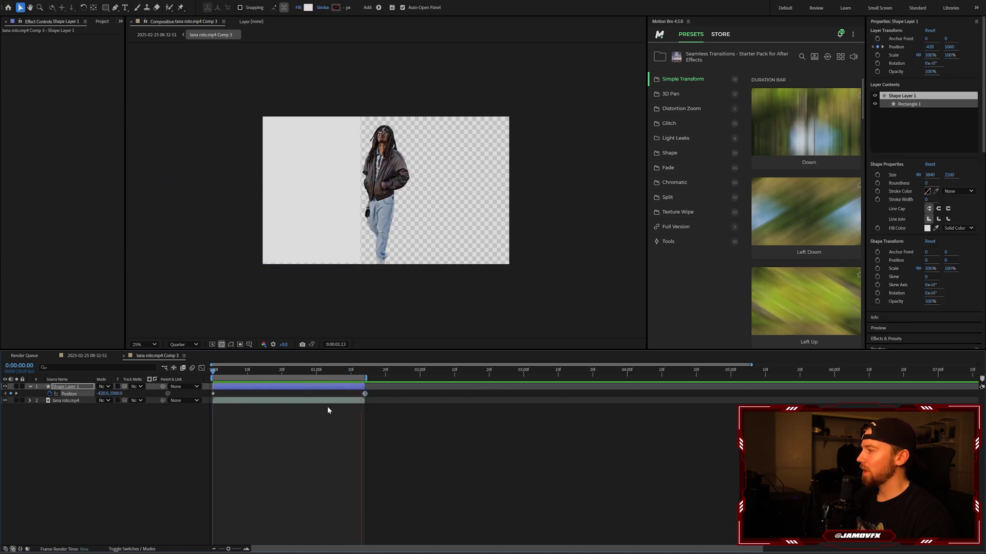
pyautogui.moveTo(307, 368); pyautogui.dragTo(219, 368)
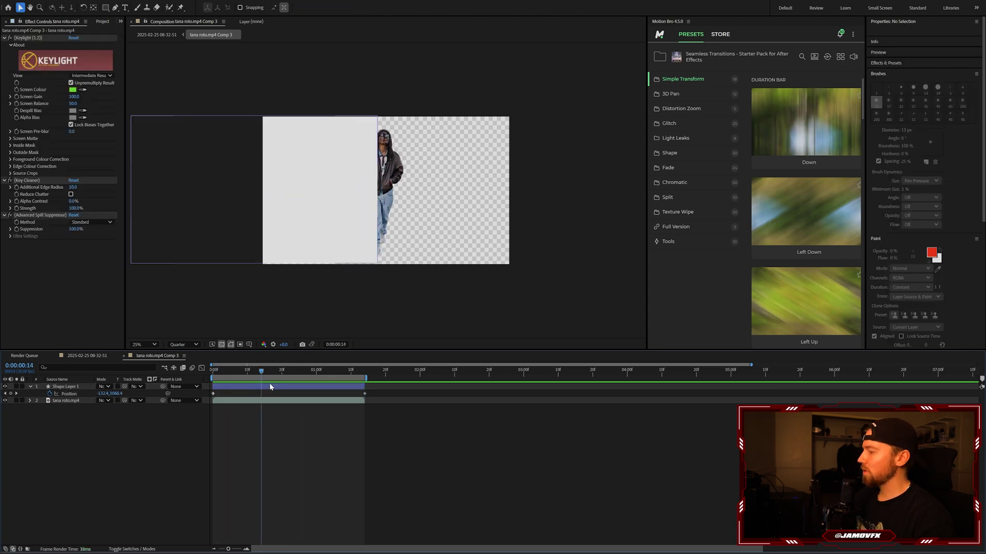
# Set Shape Layer 1 as the track matte of the tana roto.mp4 layer and scrub through the reveal.
pyautogui.click(267, 402)
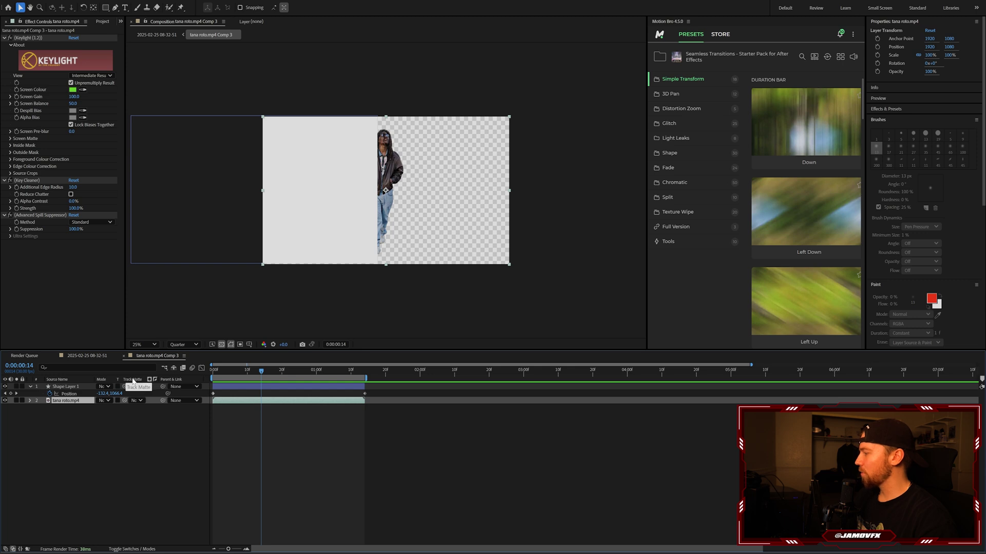
pyautogui.click(130, 550)
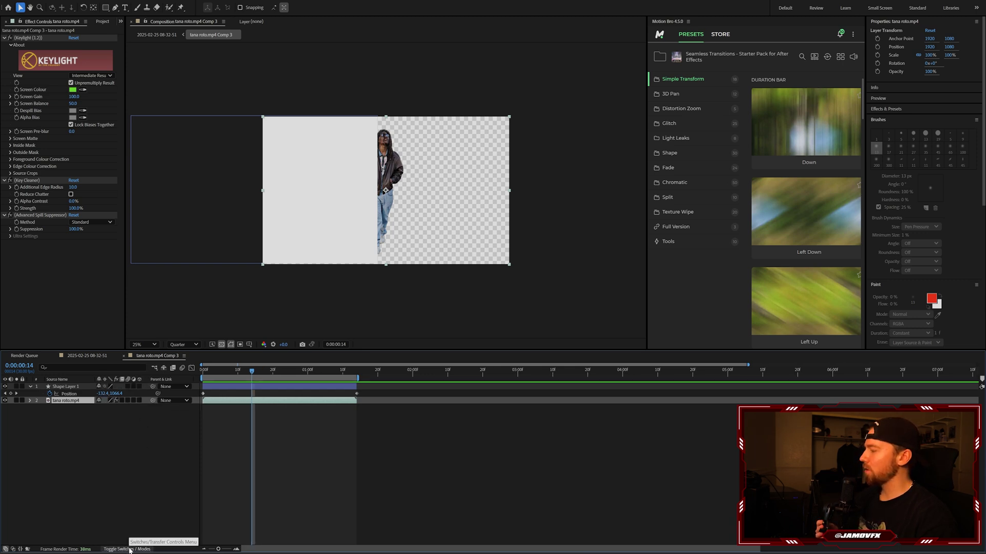
pyautogui.click(130, 550)
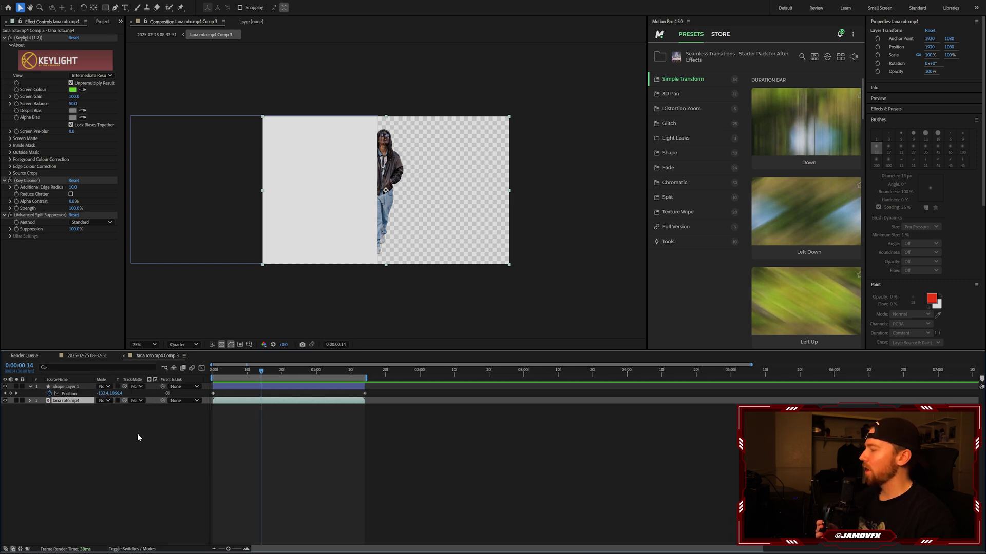
pyautogui.click(140, 401)
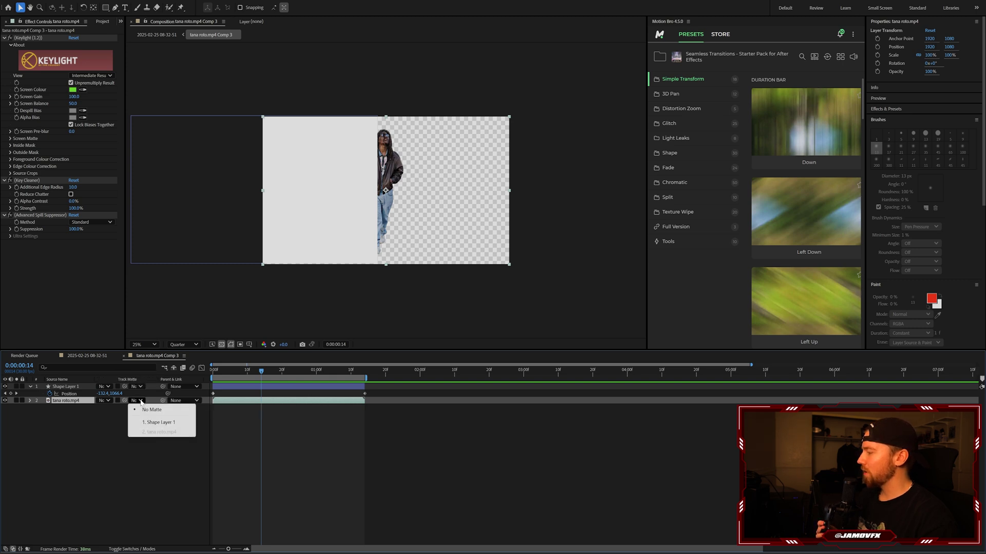
pyautogui.click(152, 423)
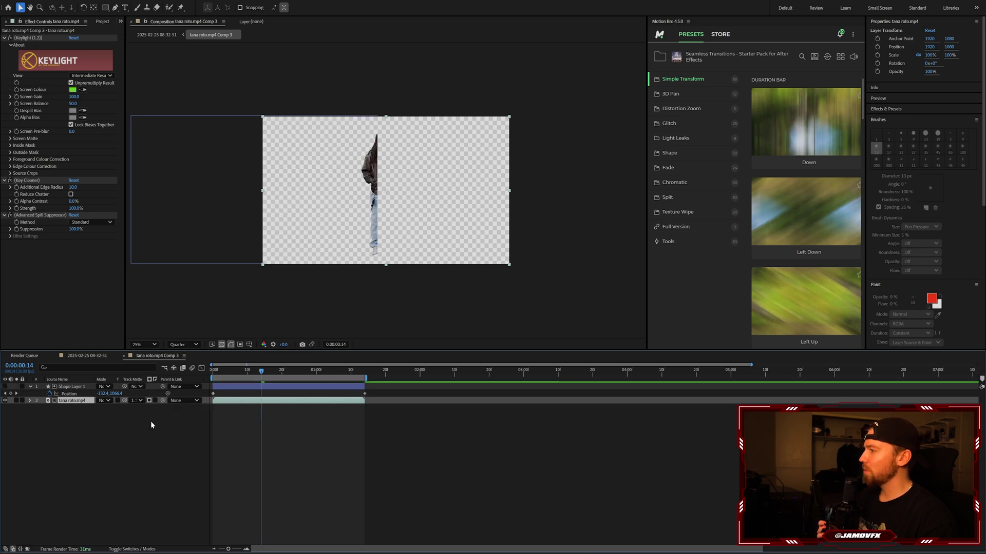
pyautogui.moveTo(261, 375); pyautogui.dragTo(283, 394)
# Apply Turbulent Displace to Shape Layer 1 with Amount 227 and Size 20.
pyautogui.click(151, 345)
pyautogui.click(146, 356)
pyautogui.click(315, 388)
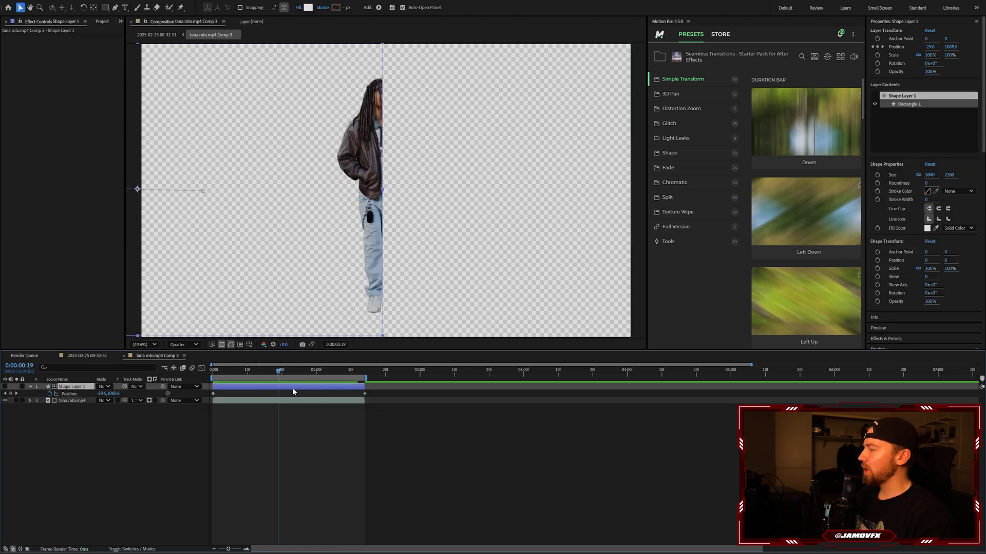
pyautogui.hotkey('ctrl', 'space')
pyautogui.write('turb')
pyautogui.press('Return')
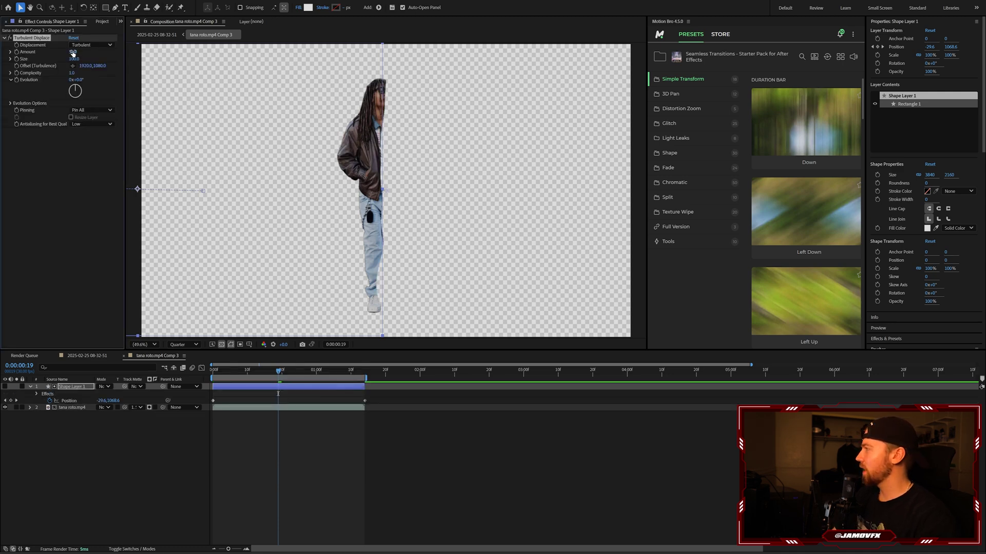
pyautogui.moveTo(72, 52); pyautogui.dragTo(137, 49)
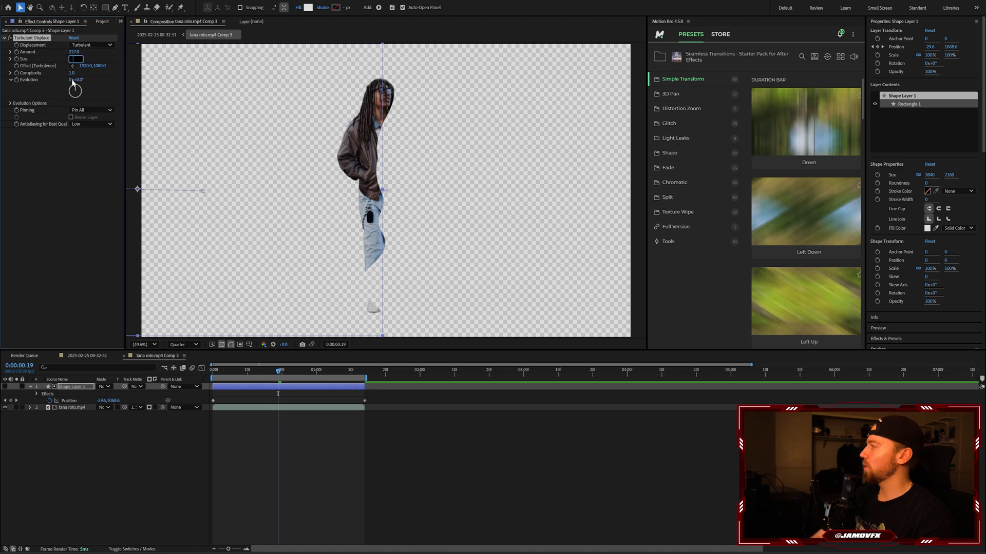
pyautogui.press('Return')
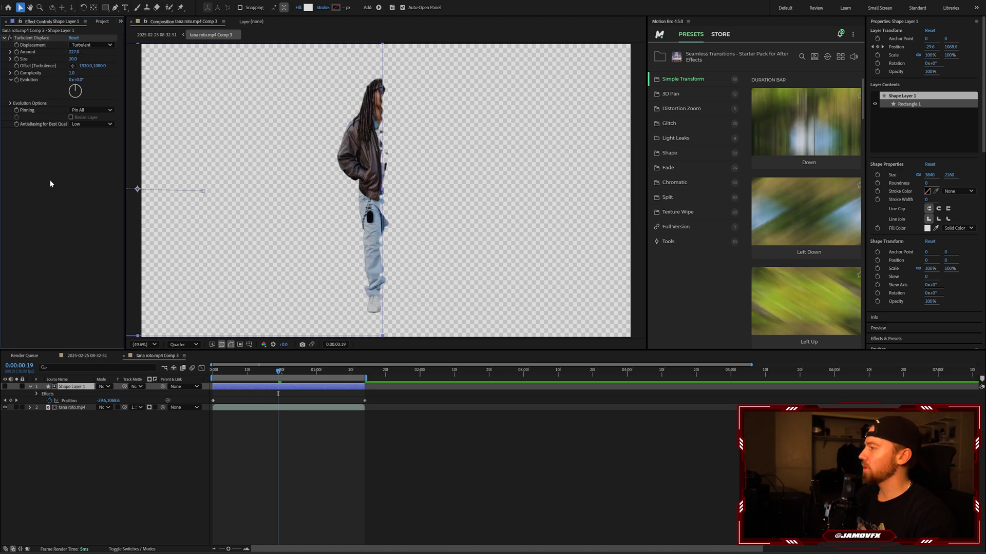
# Set the Turbulent Displace Complexity to 10 and inspect the broken-up matte edge.
pyautogui.scroll(2, 375, 168)
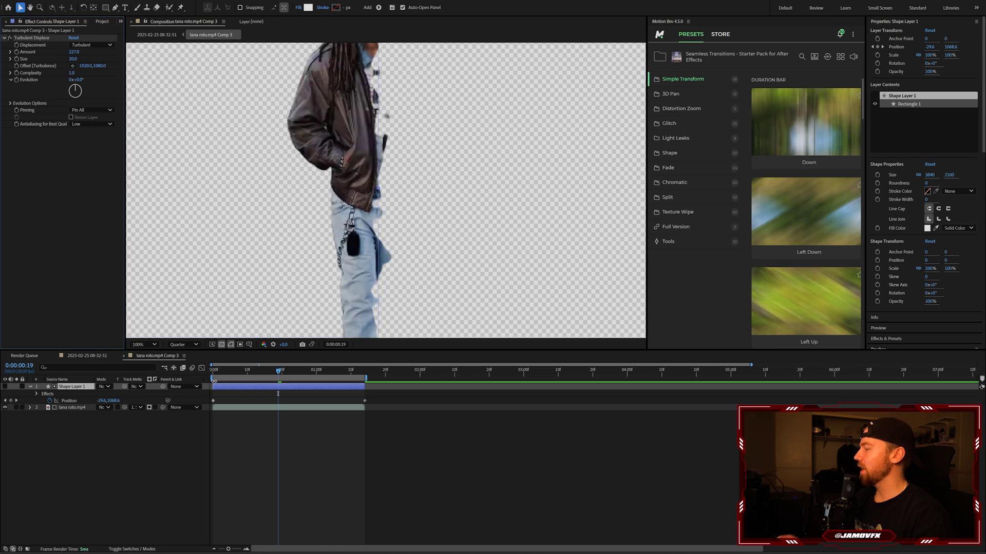
pyautogui.moveTo(403, 102); pyautogui.dragTo(392, 194)
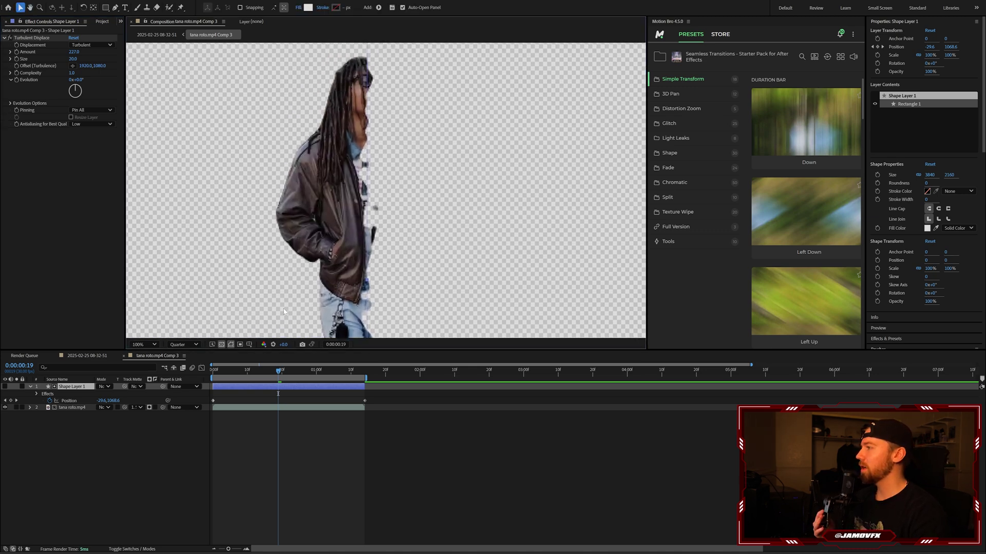
pyautogui.click(183, 345)
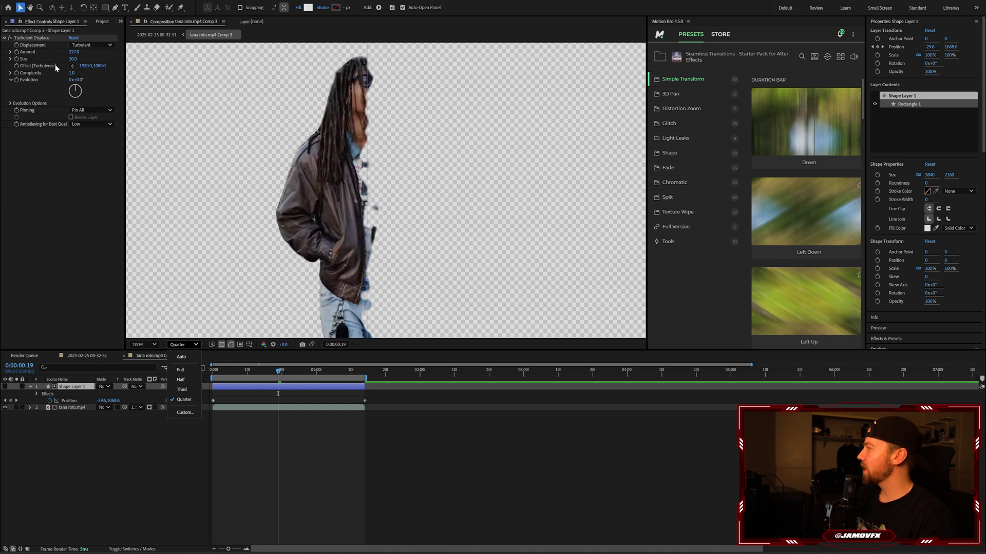
pyautogui.click(73, 73)
pyautogui.moveTo(73, 73); pyautogui.dragTo(478, 71)
pyautogui.scroll(-3, 388, 113)
pyautogui.scroll(3, 387, 113)
pyautogui.scroll(-3, 388, 110)
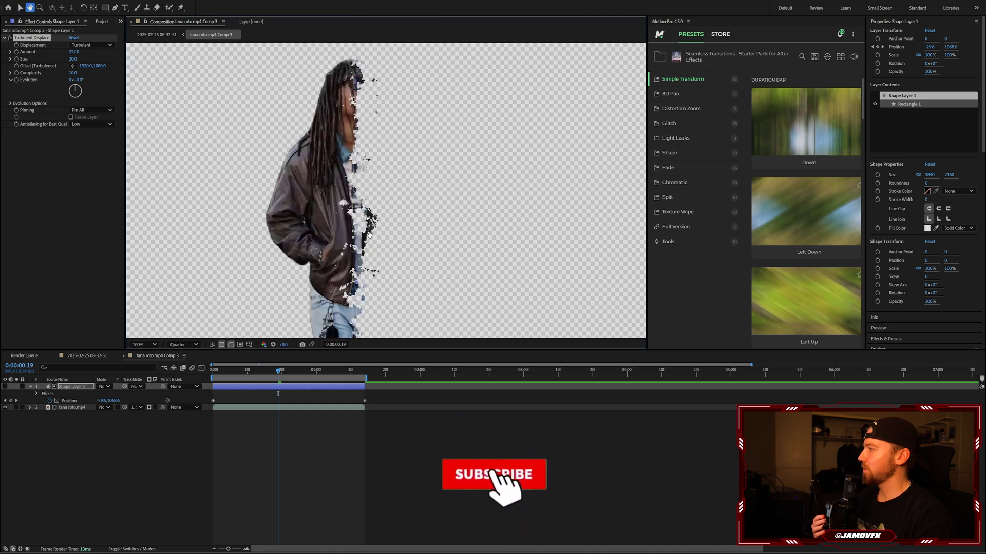
pyautogui.moveTo(384, 212)
pyautogui.mouseDown()
pyautogui.moveTo(380, 237)
pyautogui.moveTo(380, 217)
pyautogui.mouseUp()
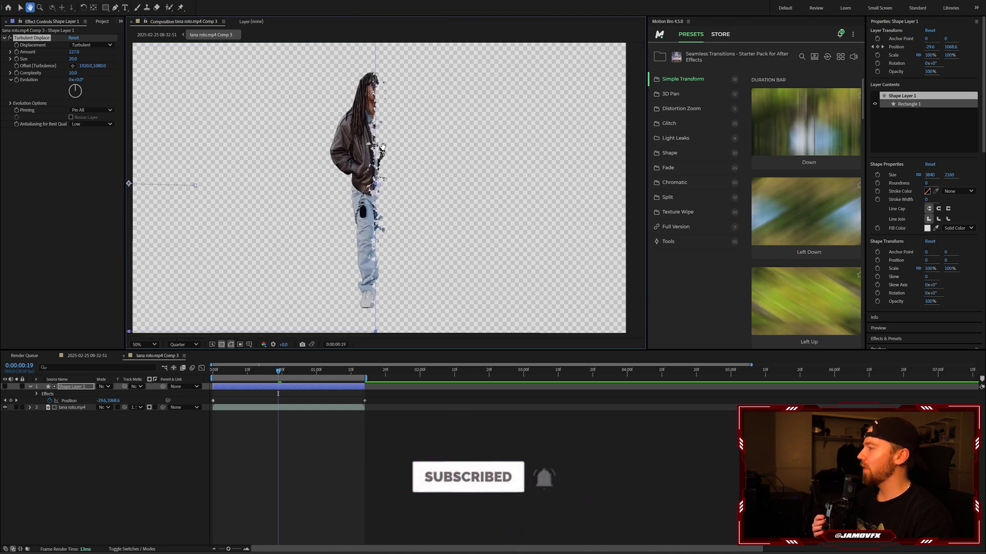
# Apply Mosaic to Shape Layer 1 with 80 Horizontal Blocks and 40 Vertical Blocks.
pyautogui.hotkey('ctrl', 'space')
pyautogui.write('mosai')
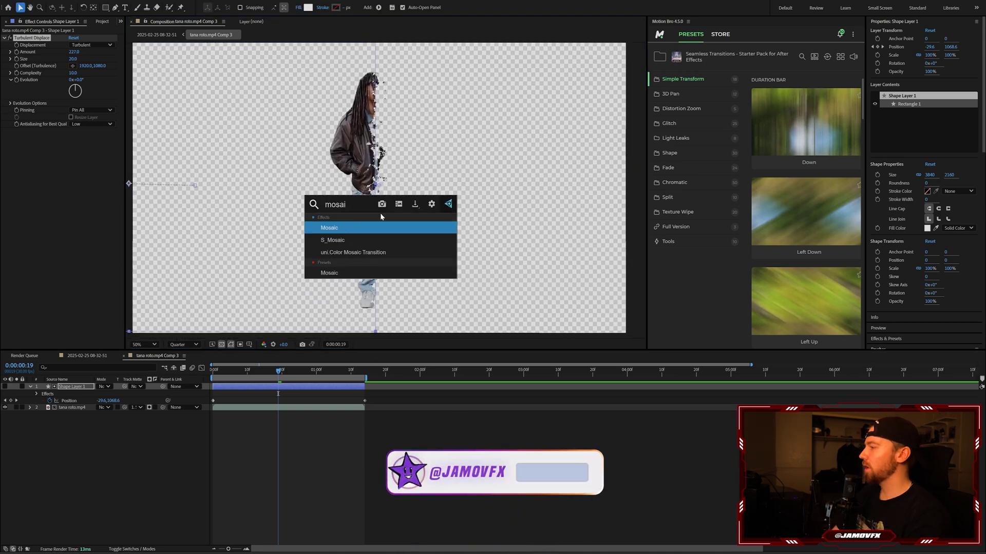
pyautogui.press('Return')
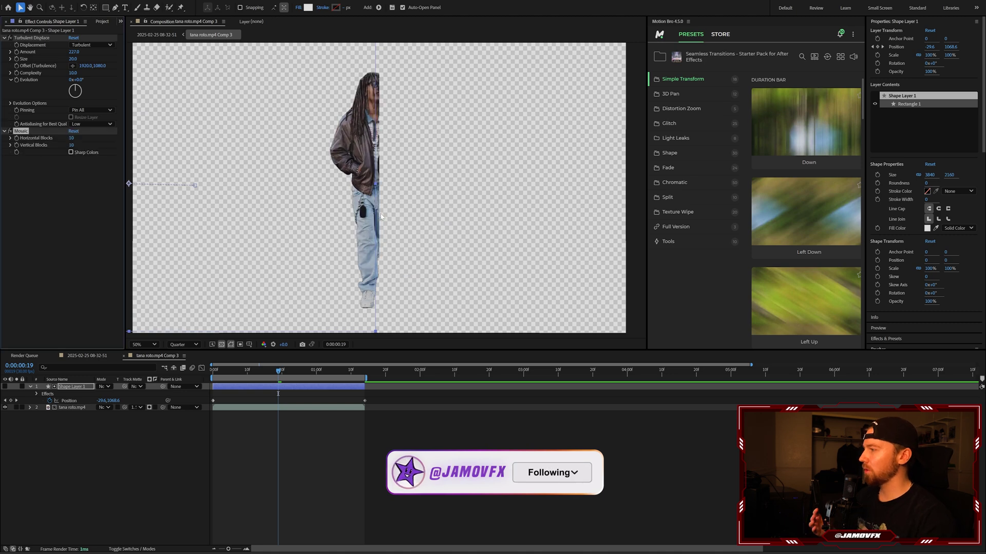
pyautogui.click(72, 138)
pyautogui.write('80')
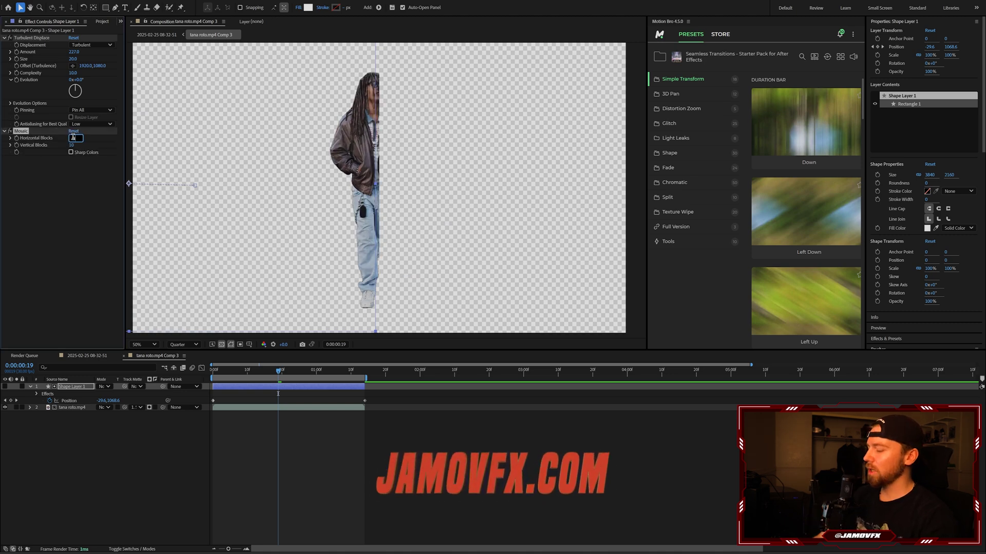
pyautogui.click(72, 145)
pyautogui.write('40')
pyautogui.click(63, 215)
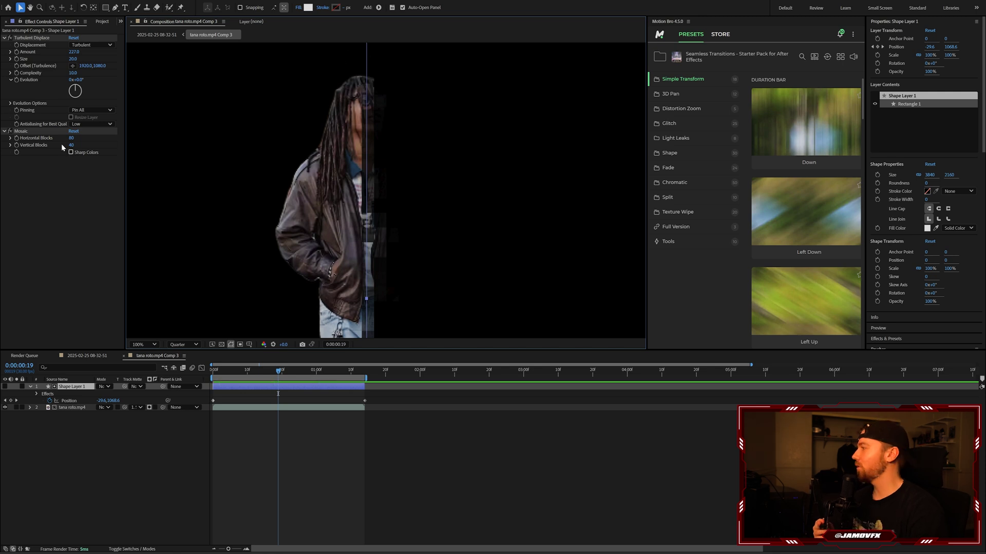
pyautogui.scroll(3, 365, 200)
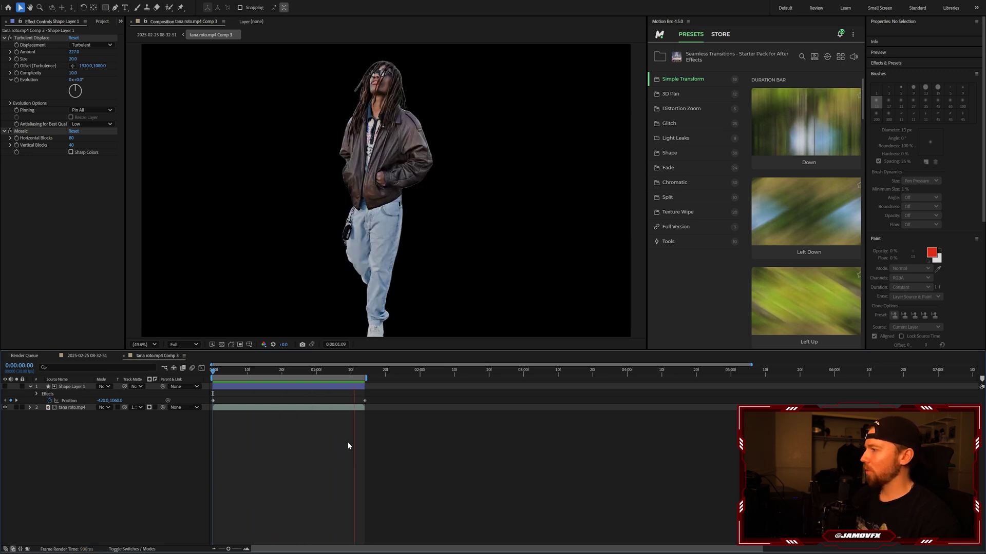
# Set the Turbulent Displace Amount to 300 and preview the pixelated reveal from the start.
pyautogui.click(263, 371)
pyautogui.moveTo(266, 372); pyautogui.dragTo(289, 372)
pyautogui.moveTo(73, 51); pyautogui.dragTo(90, 54)
pyautogui.click(76, 52)
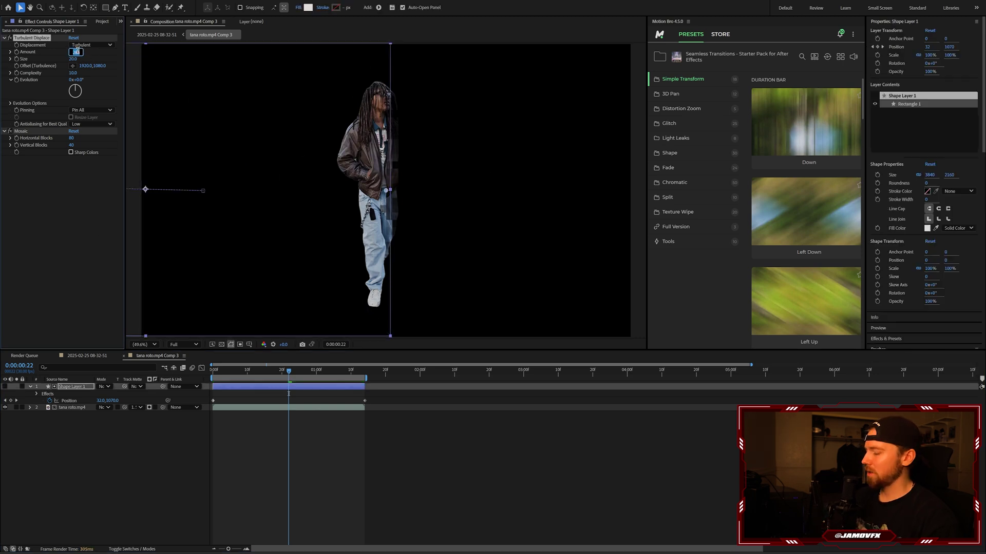
pyautogui.press('Return')
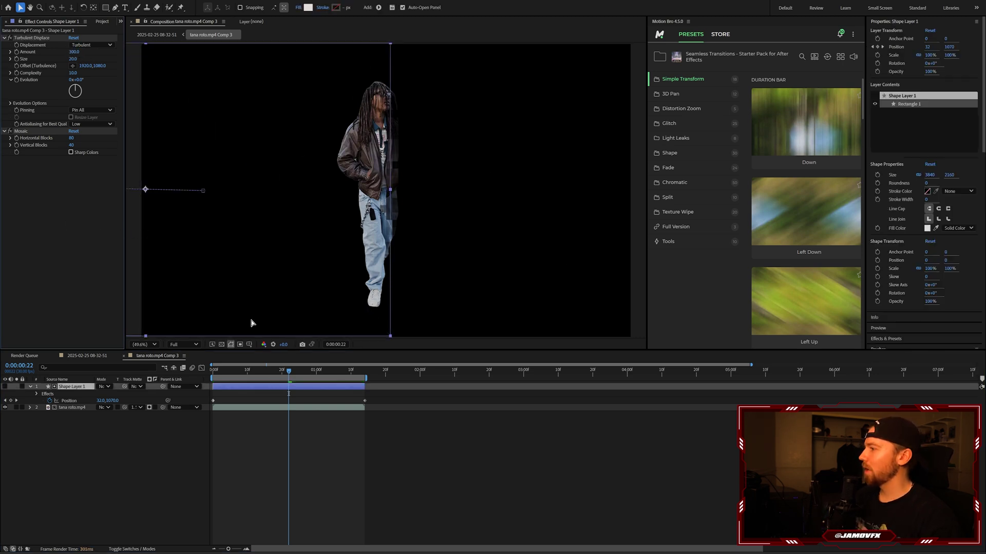
pyautogui.moveTo(276, 373); pyautogui.dragTo(192, 374)
pyautogui.press('space')
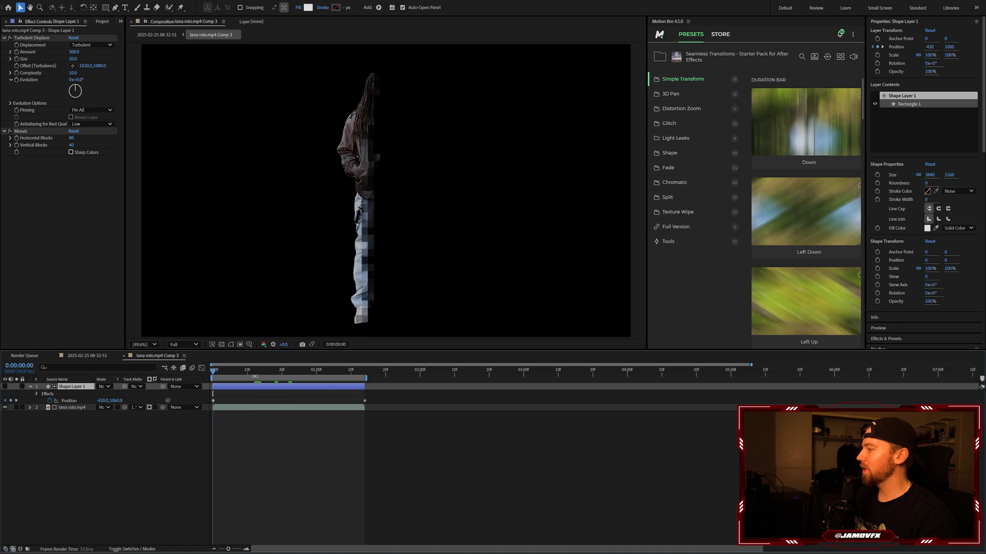
pyautogui.press('space')
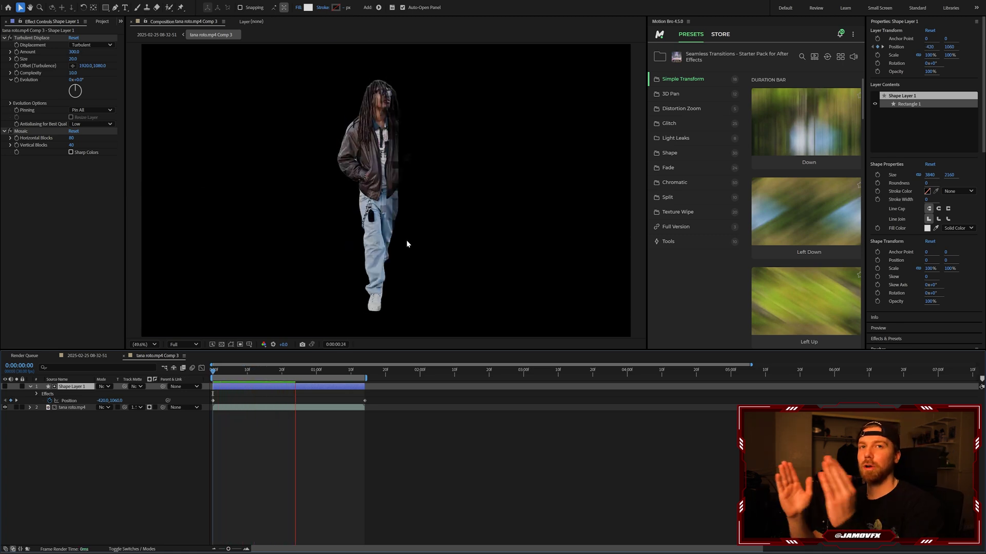
# Pre-compose Shape Layer 1 and tana roto.mp4 together, moving all attributes into the new composition.
pyautogui.moveTo(261, 373); pyautogui.dragTo(299, 374)
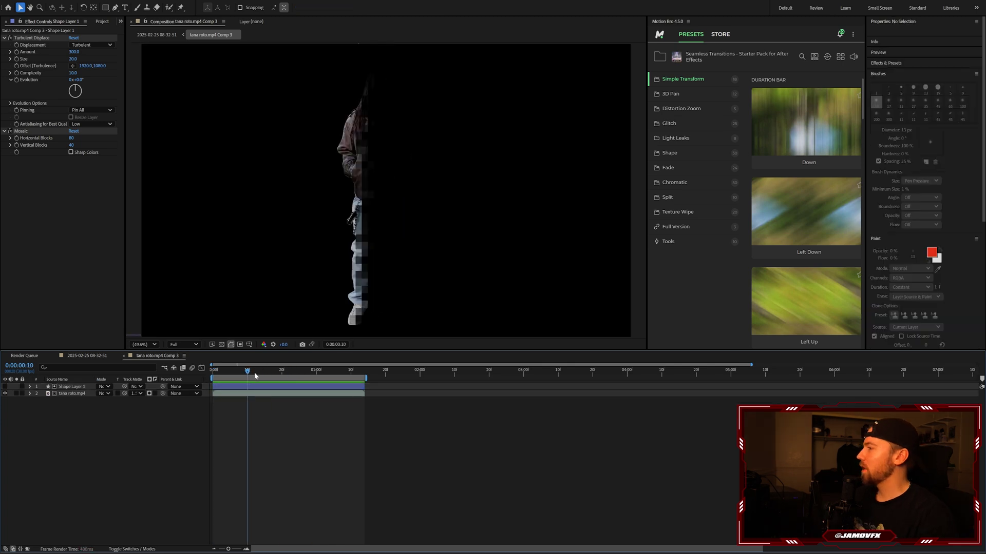
pyautogui.click(284, 388)
pyautogui.moveTo(40, 388); pyautogui.dragTo(43, 398)
pyautogui.hotkey('ctrl', 'shift', 'c')
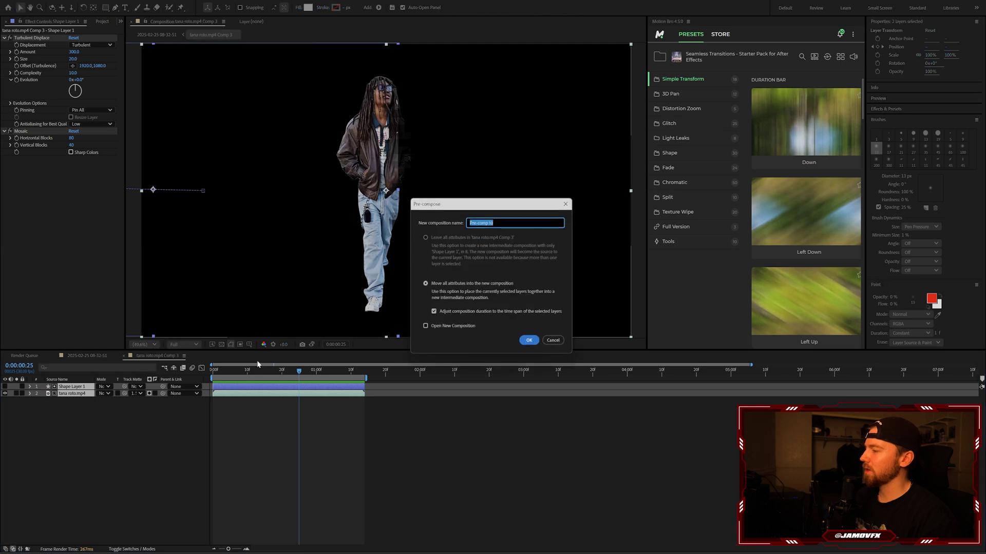
pyautogui.click(530, 342)
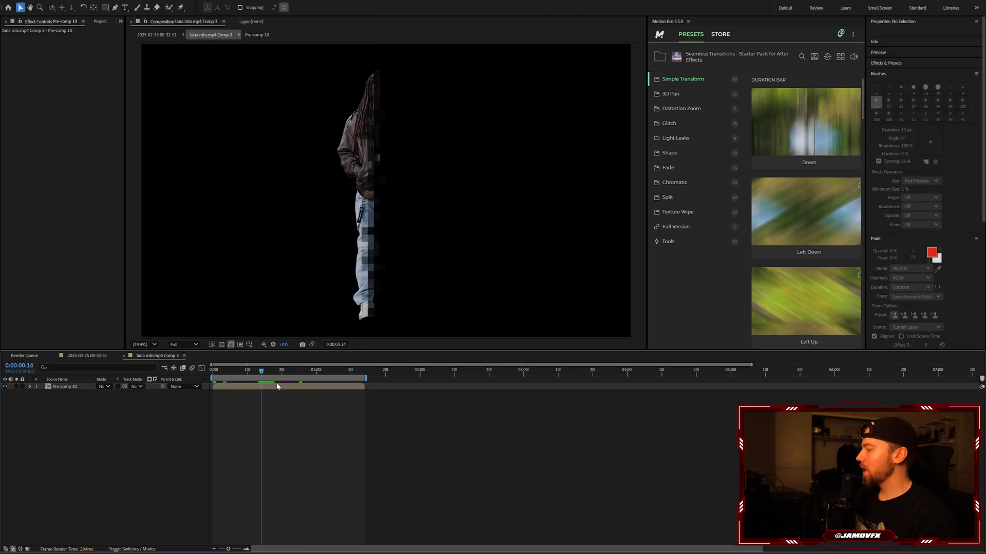
# Duplicate Pre-comp 10, move the copy well past the original's end in the timeline and rename it roto 1.
pyautogui.hotkey('ctrl', 'd')
pyautogui.moveTo(236, 387); pyautogui.dragTo(592, 384)
pyautogui.click(627, 378)
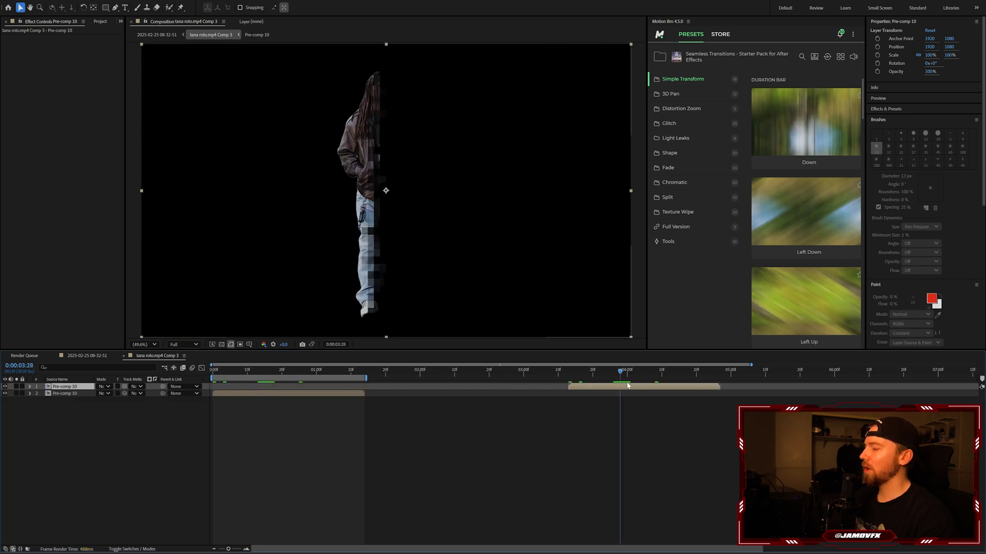
pyautogui.press('Return')
pyautogui.write('roto 1')
pyautogui.press('Return')
# Apply a Fill effect to the original Pre-comp 10 layer and set its color to white.
pyautogui.click(264, 370)
pyautogui.click(286, 394)
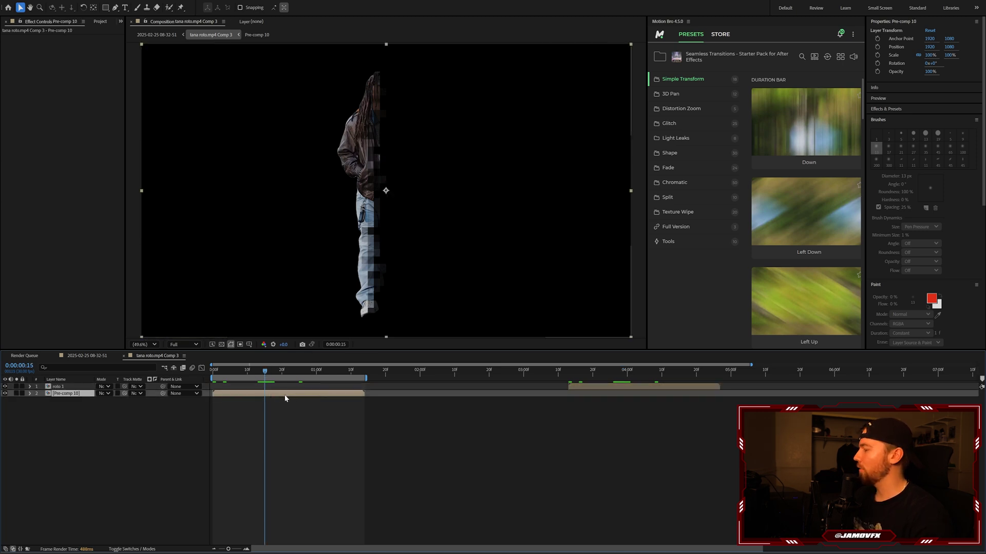
pyautogui.hotkey('ctrl', 'space')
pyautogui.write('fill')
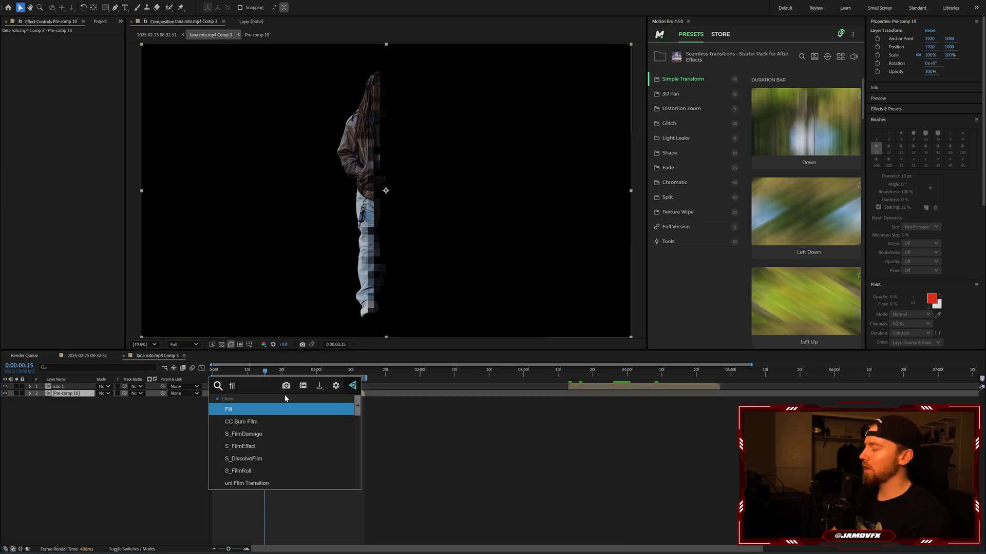
pyautogui.press('Return')
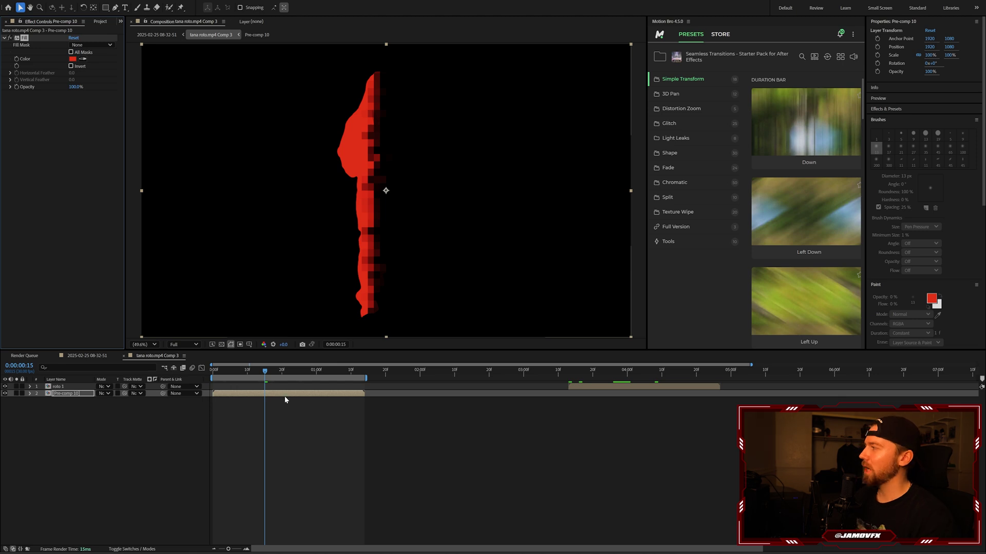
pyautogui.click(72, 58)
pyautogui.moveTo(411, 226); pyautogui.dragTo(336, 190)
pyautogui.click(565, 221)
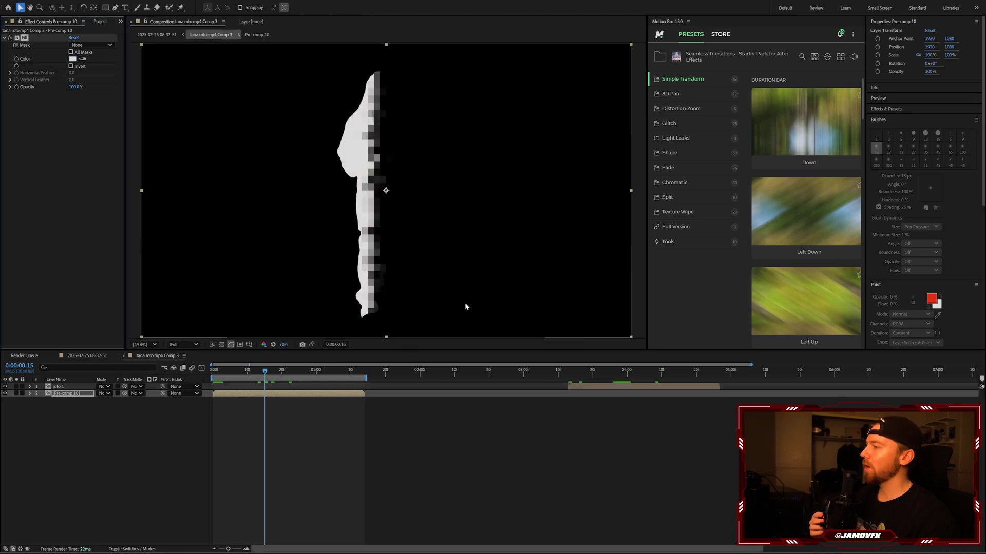
# Duplicate the white-filled Pre-comp 10 layer, naming the lower copy fill 1 and the upper copy fill 2.
pyautogui.press('pagedown')
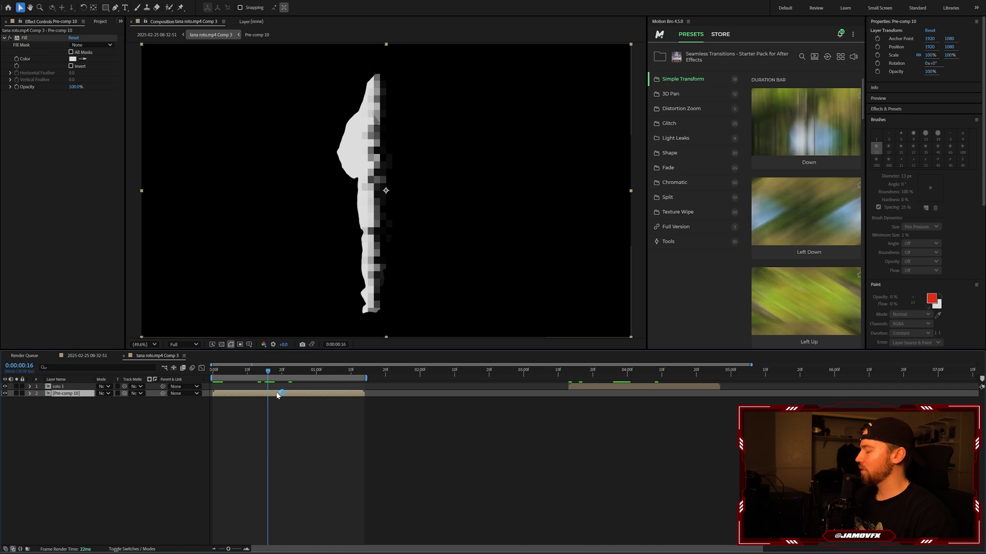
pyautogui.hotkey('ctrl', 'd')
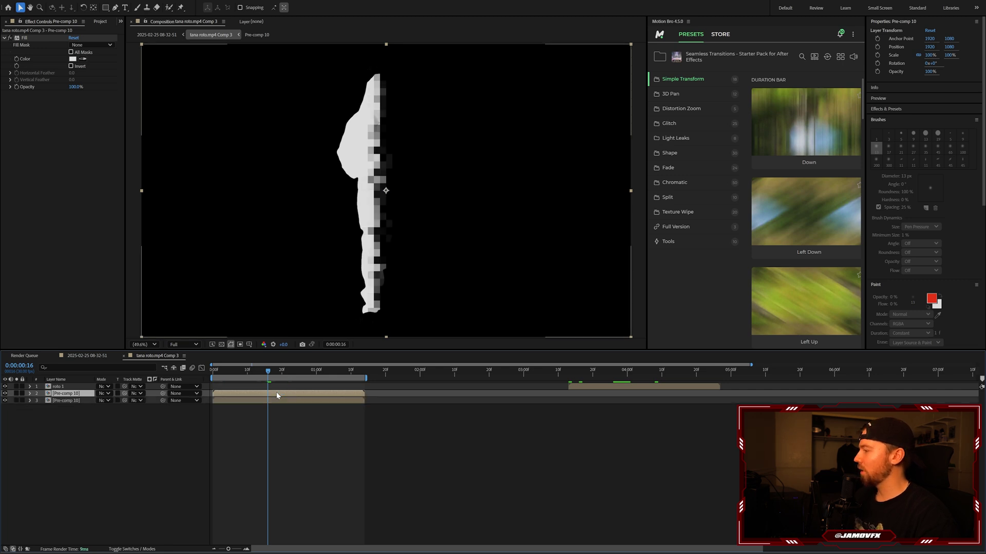
pyautogui.click(152, 402)
pyautogui.press('Return')
pyautogui.write('fill 1')
pyautogui.press('Return')
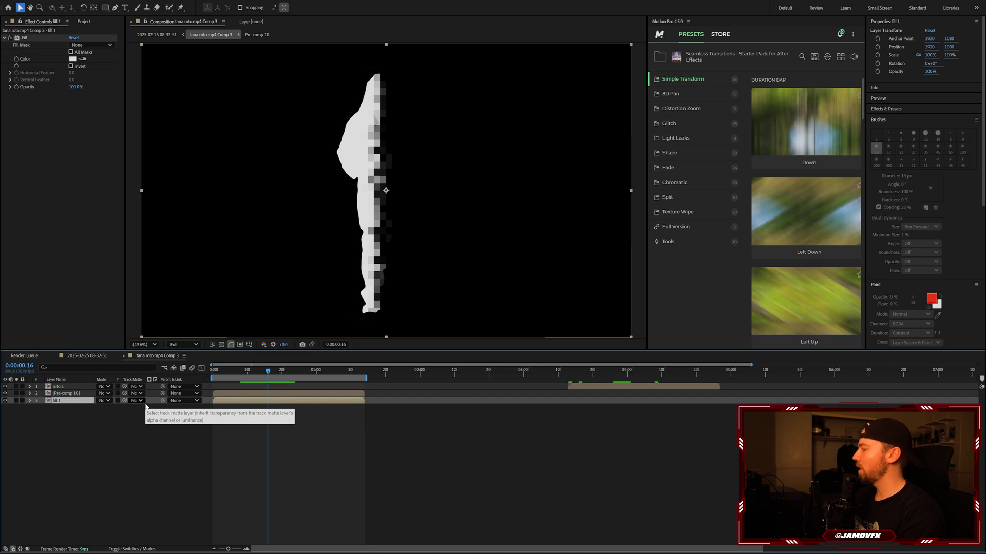
pyautogui.click(249, 395)
pyautogui.press('Return')
pyautogui.write('fill 2')
pyautogui.press('Return')
# Set fill 2 as the inverted track matte of fill 1 and scrub through the pixel edge.
pyautogui.click(270, 402)
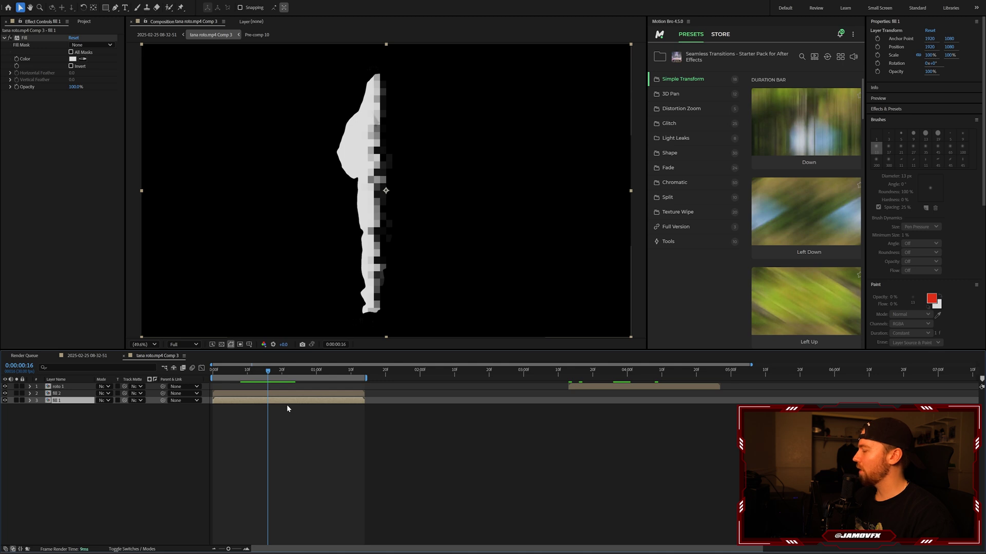
pyautogui.click(140, 401)
pyautogui.click(152, 432)
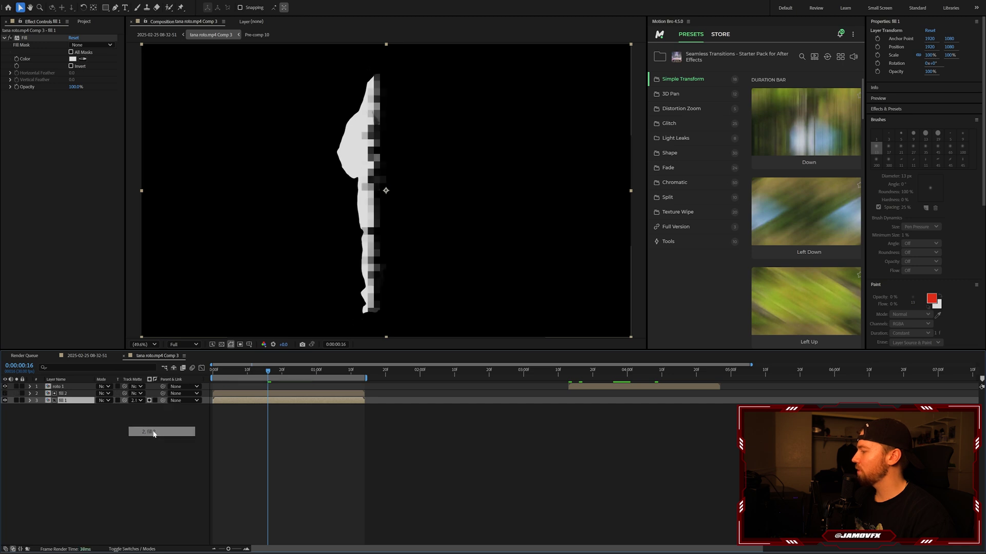
pyautogui.moveTo(249, 376); pyautogui.dragTo(284, 377)
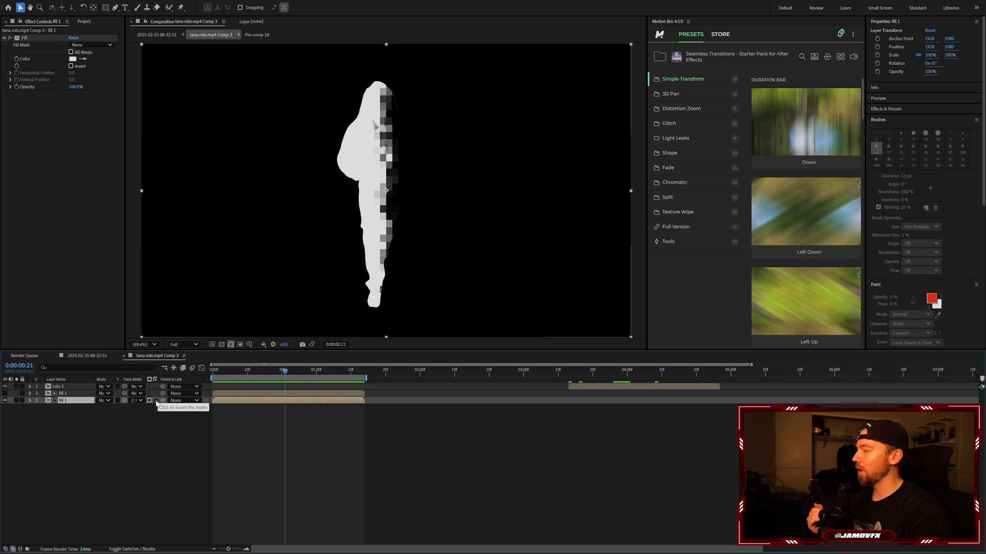
pyautogui.click(155, 400)
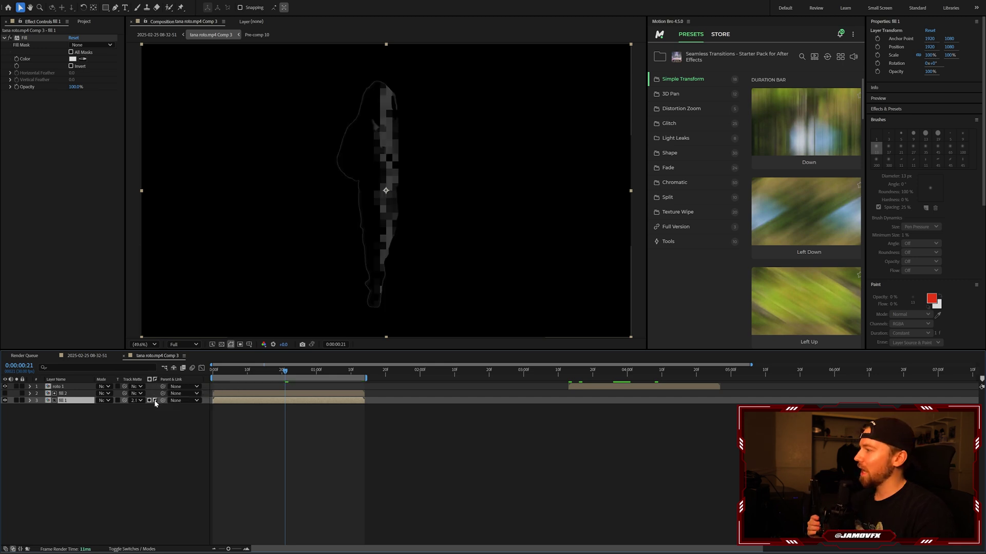
pyautogui.click(324, 421)
pyautogui.moveTo(285, 371)
pyautogui.mouseDown()
pyautogui.moveTo(247, 373)
pyautogui.moveTo(317, 373)
pyautogui.moveTo(281, 378)
pyautogui.mouseUp()
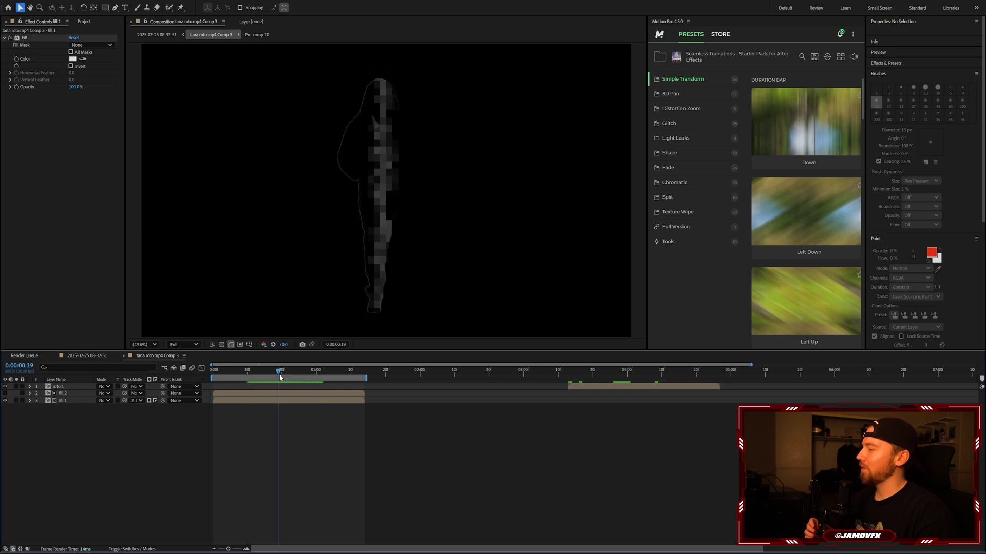
# Apply Minimax to the fill 1 layer and set its Operation to Minimum.
pyautogui.click(267, 401)
pyautogui.click(257, 370)
pyautogui.hotkey('ctrl', 'space')
pyautogui.write('minimax')
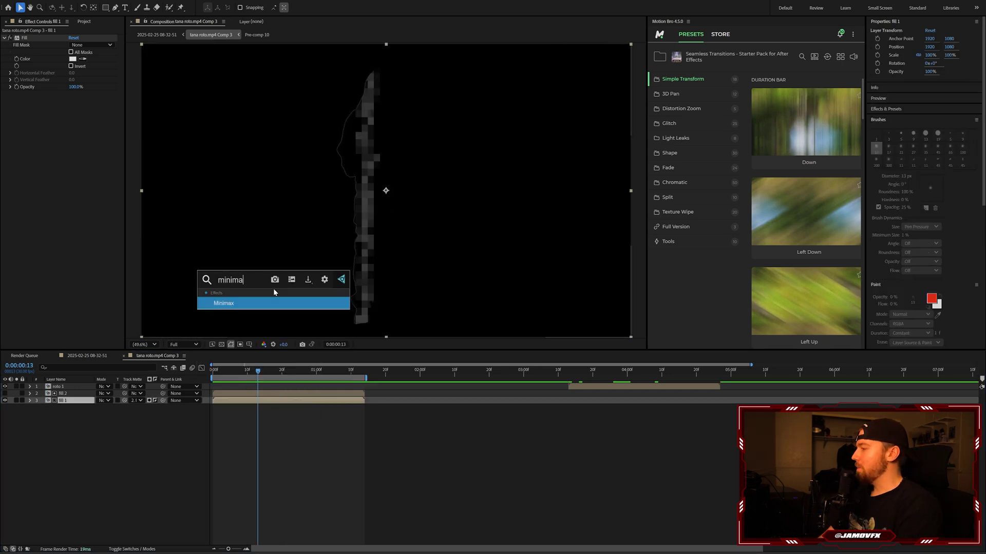
pyautogui.press('Return')
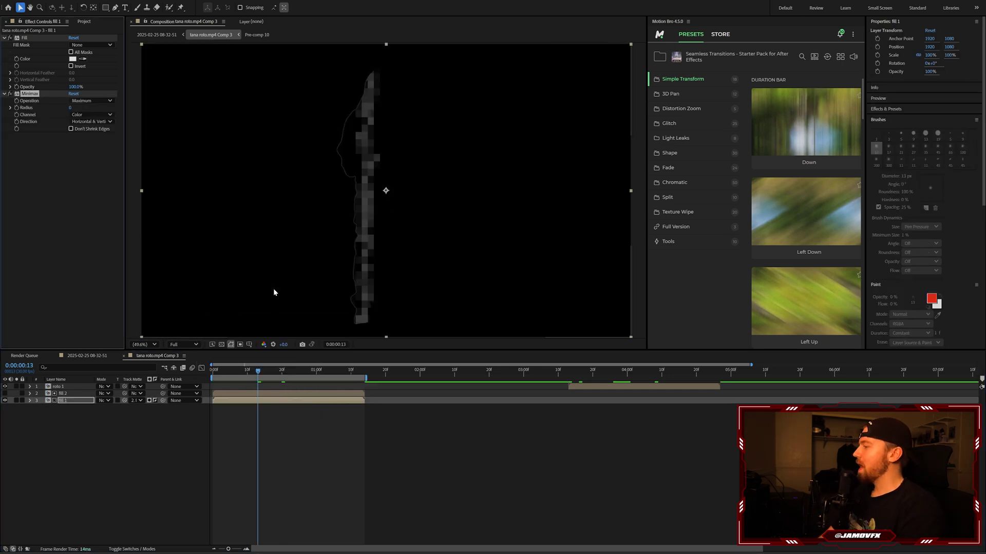
pyautogui.click(86, 101)
pyautogui.click(92, 109)
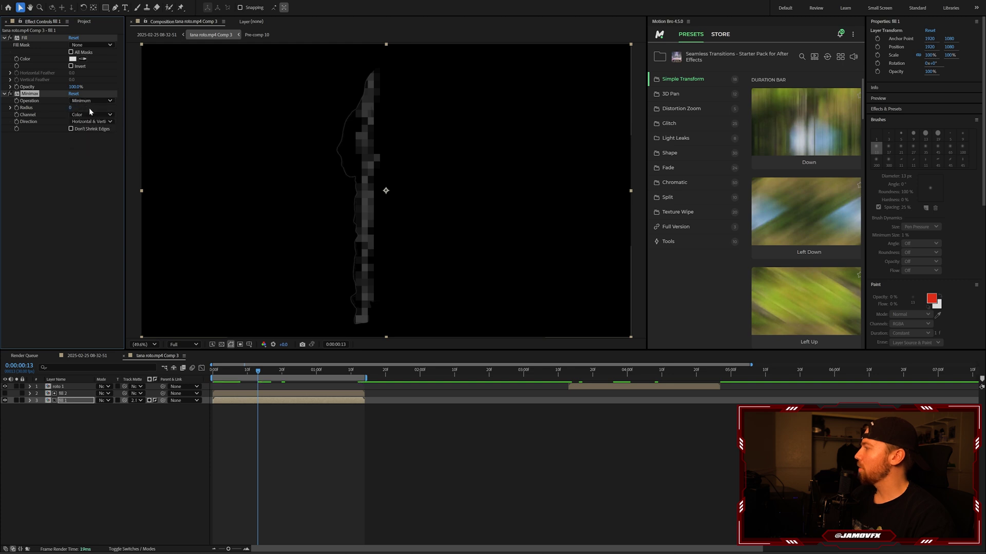
# Set the Minimax Channel to Alpha and Color and its Radius to 2.
pyautogui.click(92, 115)
pyautogui.click(90, 136)
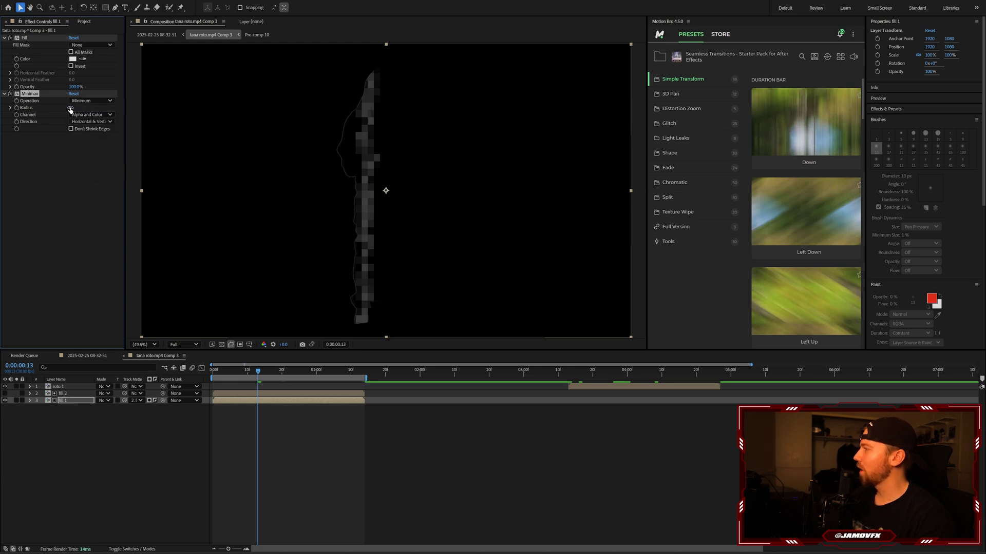
pyautogui.write('2')
pyautogui.click(70, 192)
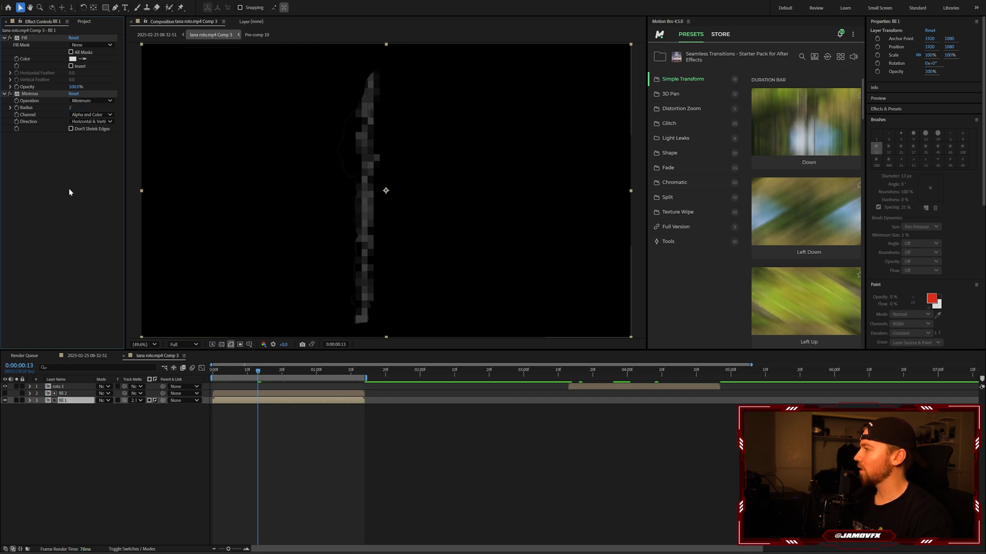
# Preview the isolated pixel edge and increase the Minimax Radius slightly to thin the leftover outline.
pyautogui.moveTo(265, 372); pyautogui.dragTo(223, 374)
pyautogui.press('space')
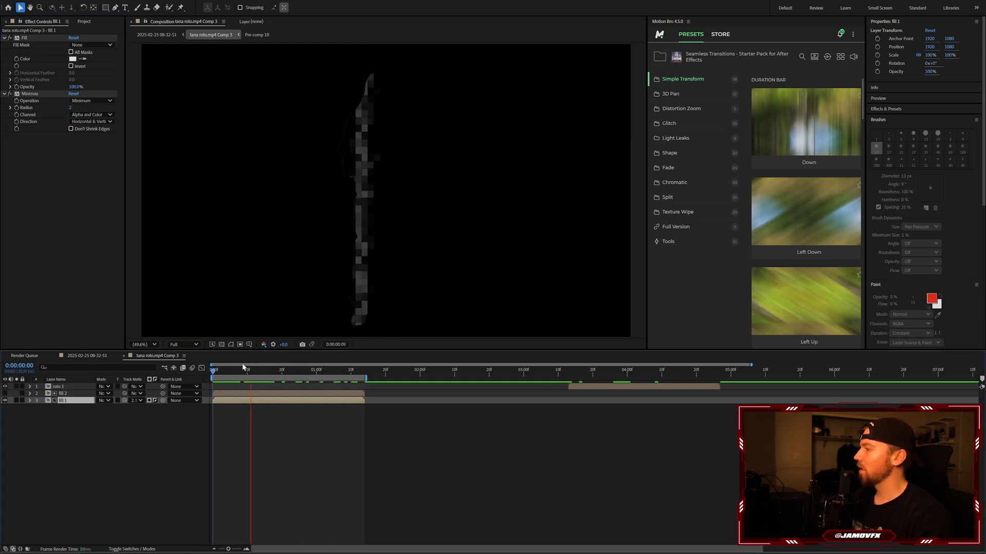
pyautogui.press('space')
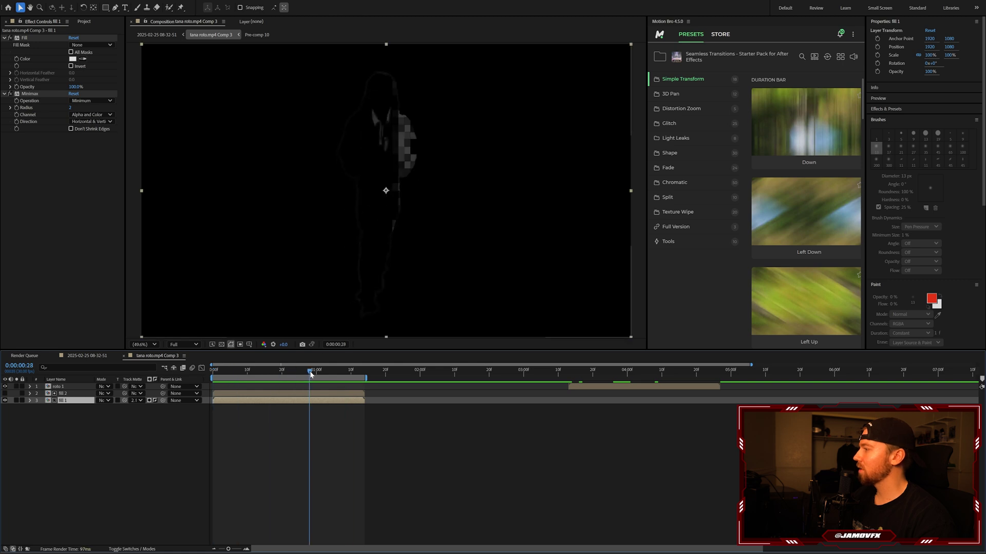
pyautogui.moveTo(70, 105); pyautogui.dragTo(71, 106)
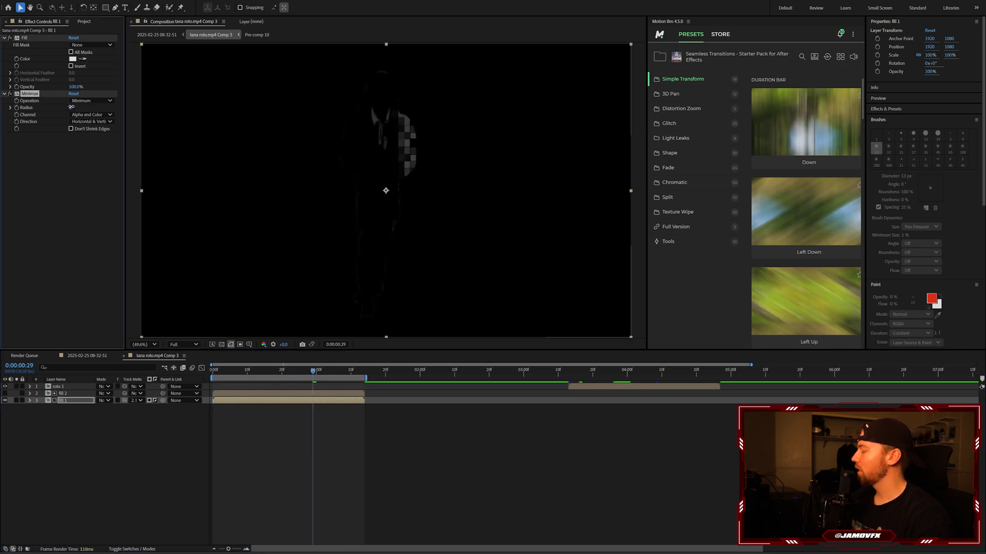
pyautogui.click(79, 218)
# Move the roto 1 layer back to the start of the timeline, aligned with the fill layers.
pyautogui.moveTo(308, 374); pyautogui.dragTo(224, 375)
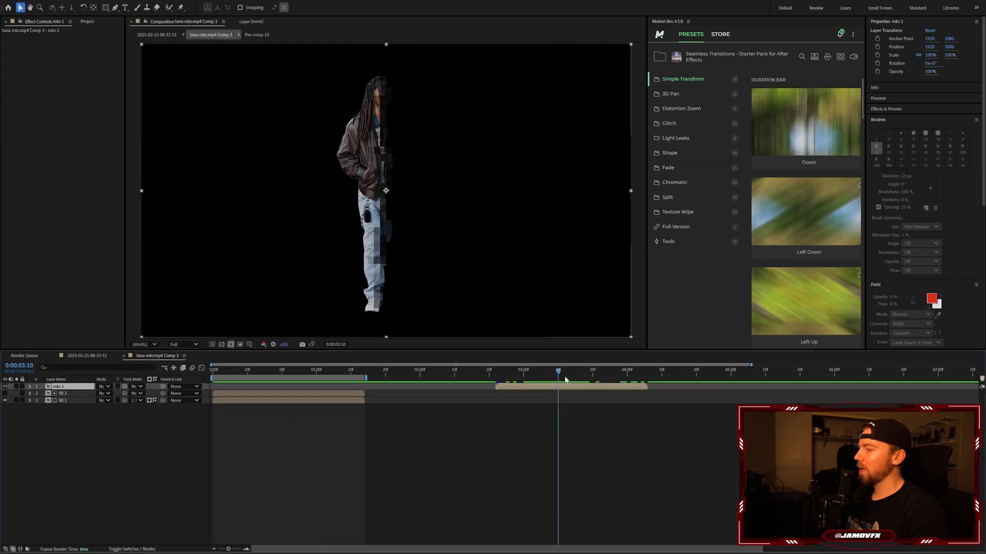
pyautogui.moveTo(565, 377); pyautogui.dragTo(687, 379)
pyautogui.moveTo(573, 390); pyautogui.dragTo(317, 392)
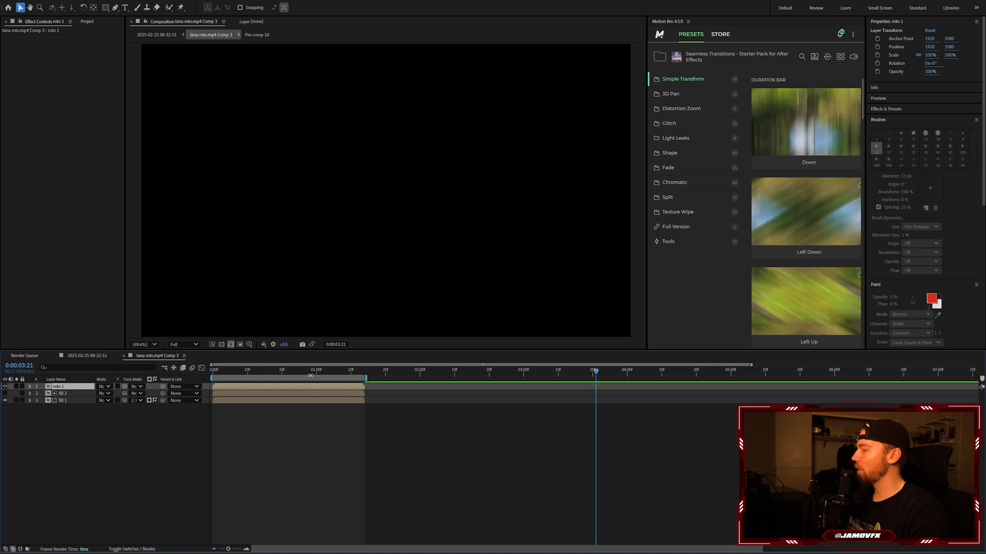
# Move the roto 1 layer beneath the two fill layers and preview the pixel edge over the figure.
pyautogui.click(296, 371)
pyautogui.moveTo(65, 389); pyautogui.dragTo(60, 406)
pyautogui.click(244, 449)
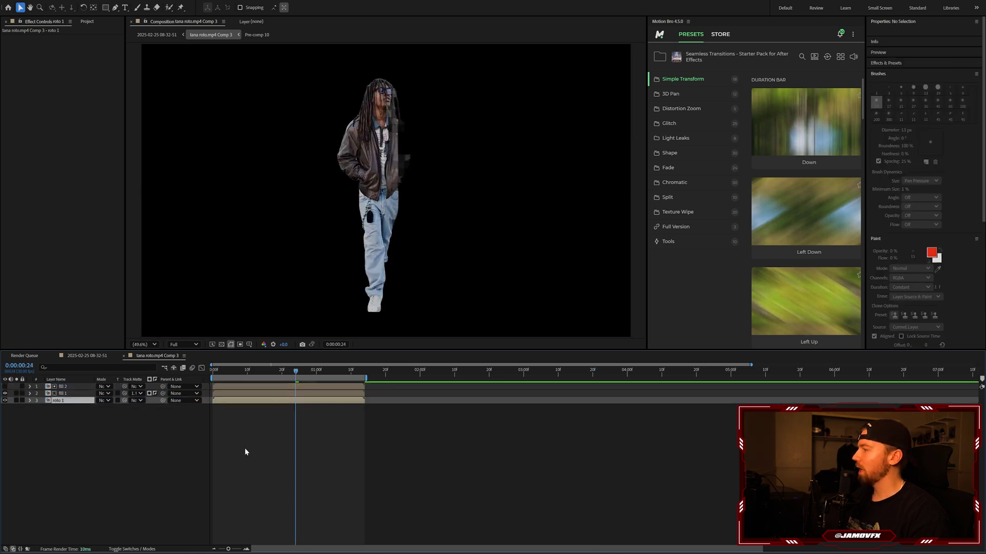
pyautogui.click(281, 370)
pyautogui.press('space')
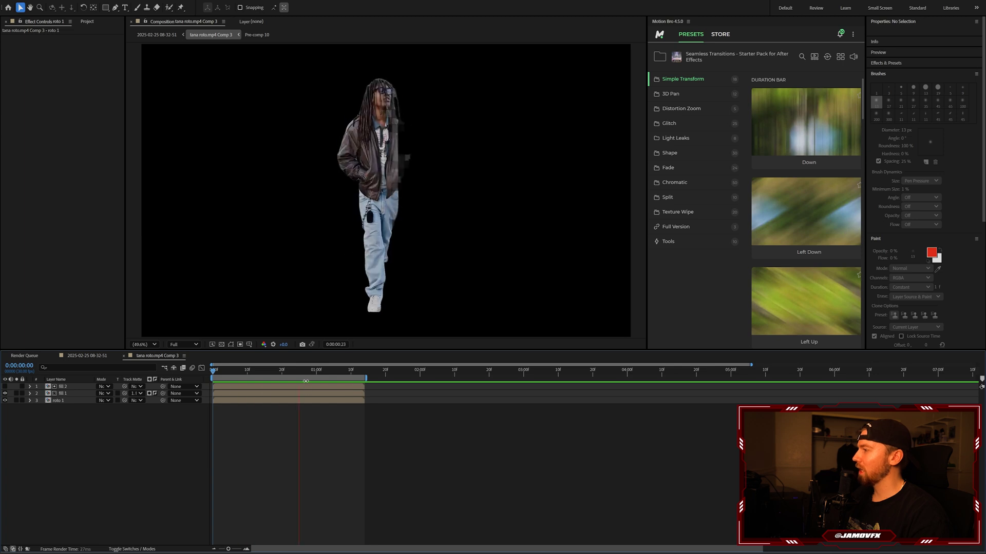
pyautogui.press('space')
pyautogui.moveTo(294, 373); pyautogui.dragTo(264, 379)
# Apply CC Glass to the fill 1 layer and set its surface Softness to 8 and Height to -40.
pyautogui.click(66, 394)
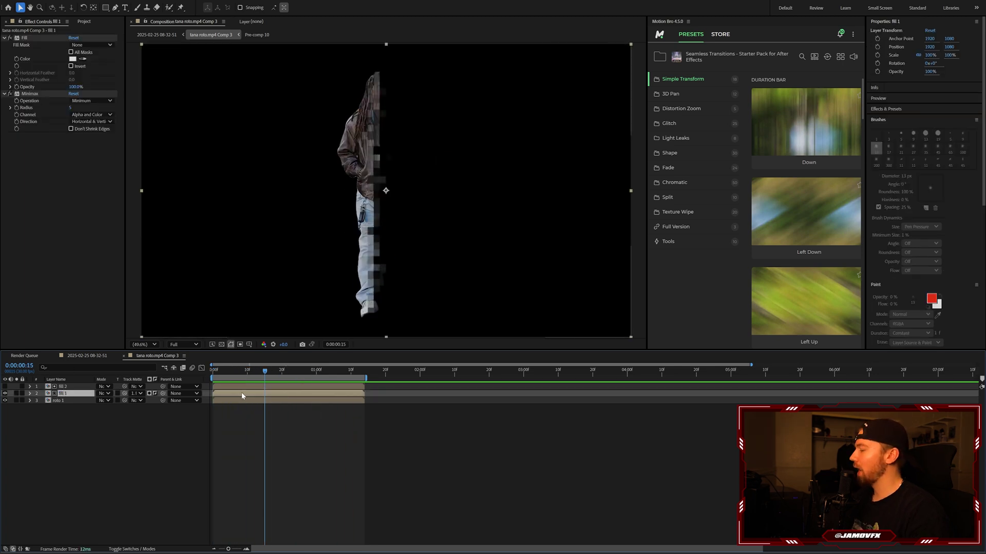
pyautogui.hotkey('ctrl', 'space')
pyautogui.write('cc gla')
pyautogui.press('Return')
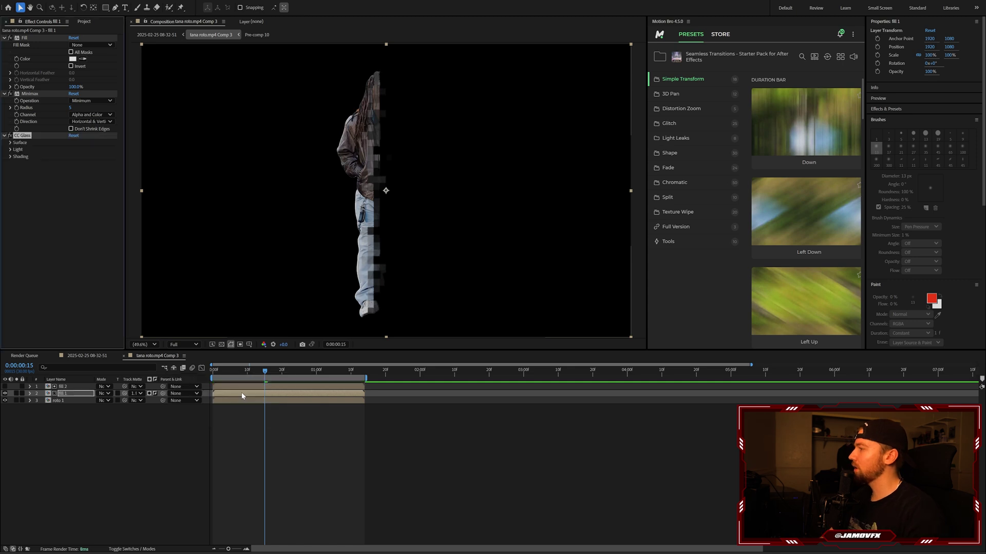
pyautogui.click(10, 143)
pyautogui.click(74, 163)
pyautogui.write('8')
pyautogui.press('Return')
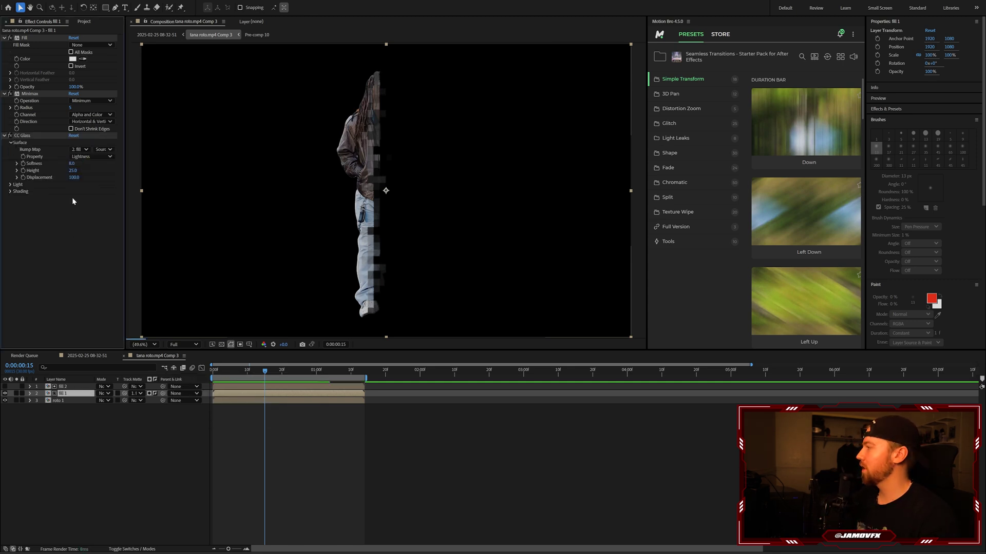
pyautogui.write('-40')
pyautogui.press('Return')
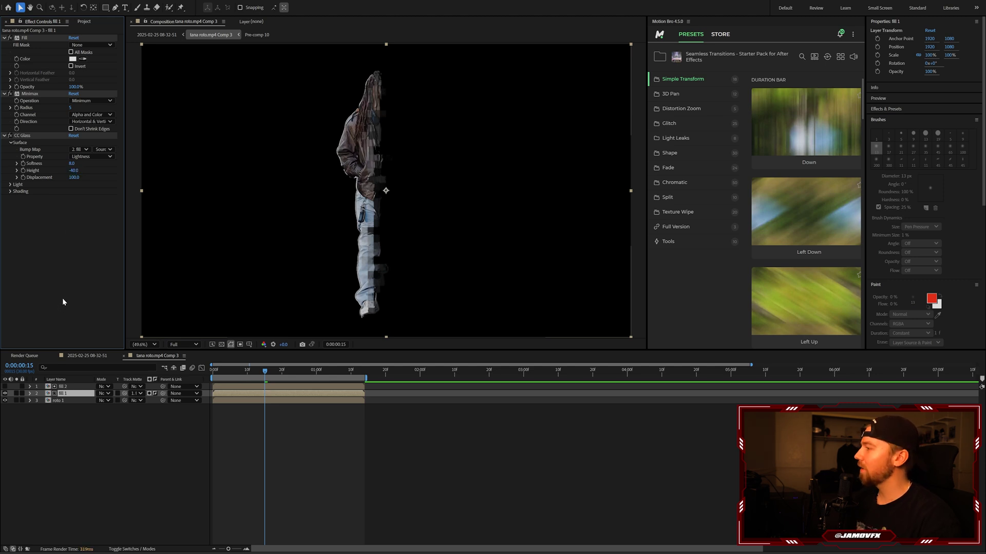
# Set the CC Glass bump map Property to Alpha, with Softness 9.3 and Height -100.
pyautogui.click(275, 371)
pyautogui.click(80, 156)
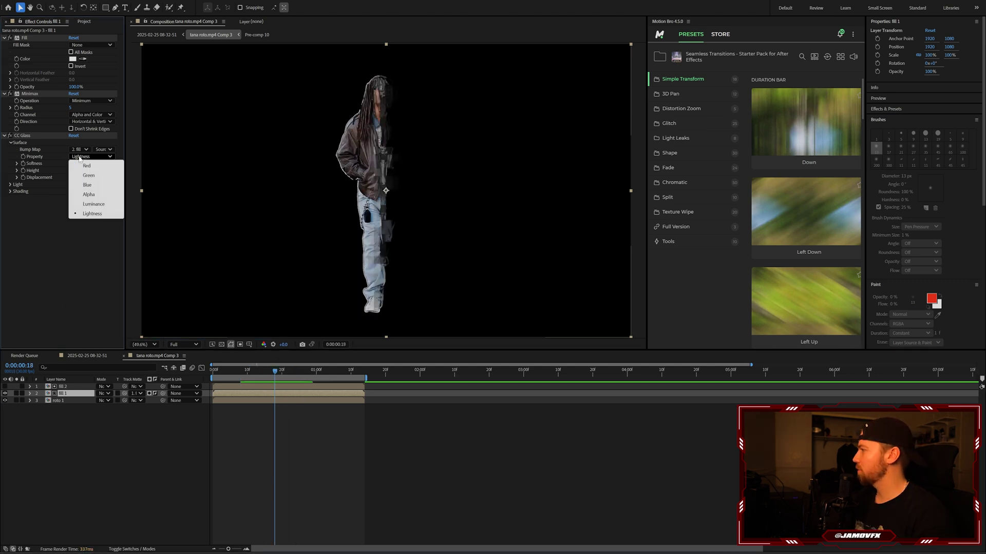
pyautogui.click(89, 197)
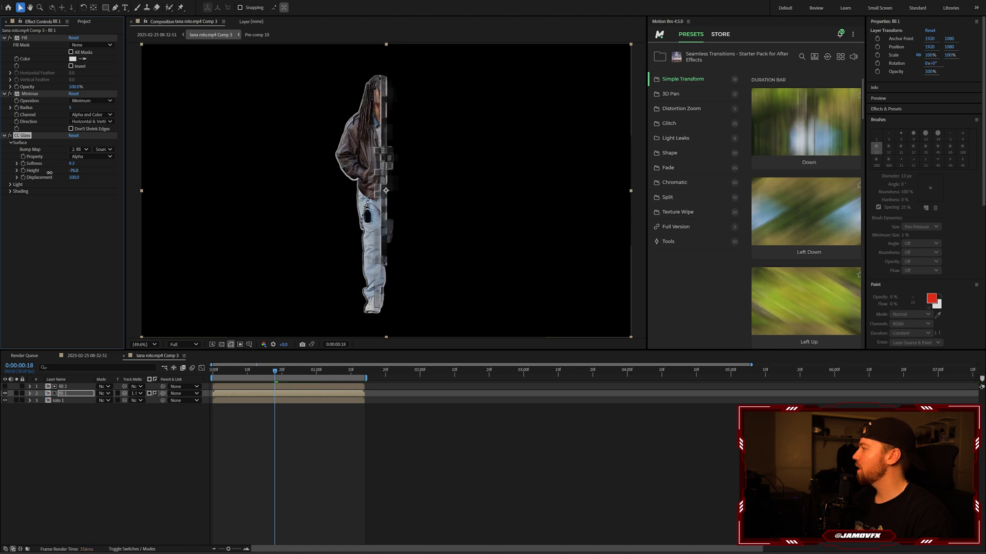
pyautogui.moveTo(43, 174); pyautogui.dragTo(40, 176)
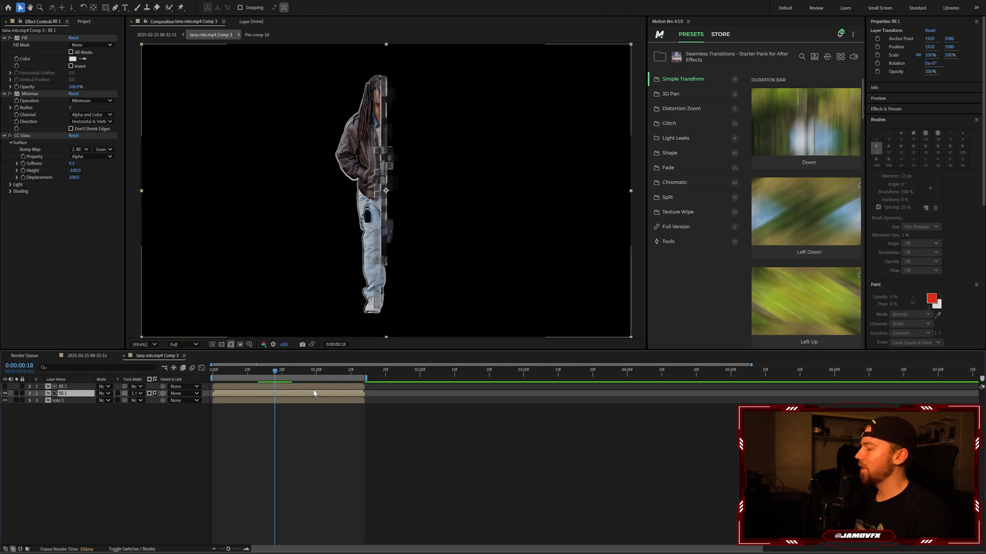
# Apply Displacement Map to the fill 1 layer and raise its Max Horizontal Displacement to 337.
pyautogui.hotkey('ctrl', 'space')
pyautogui.write('displa')
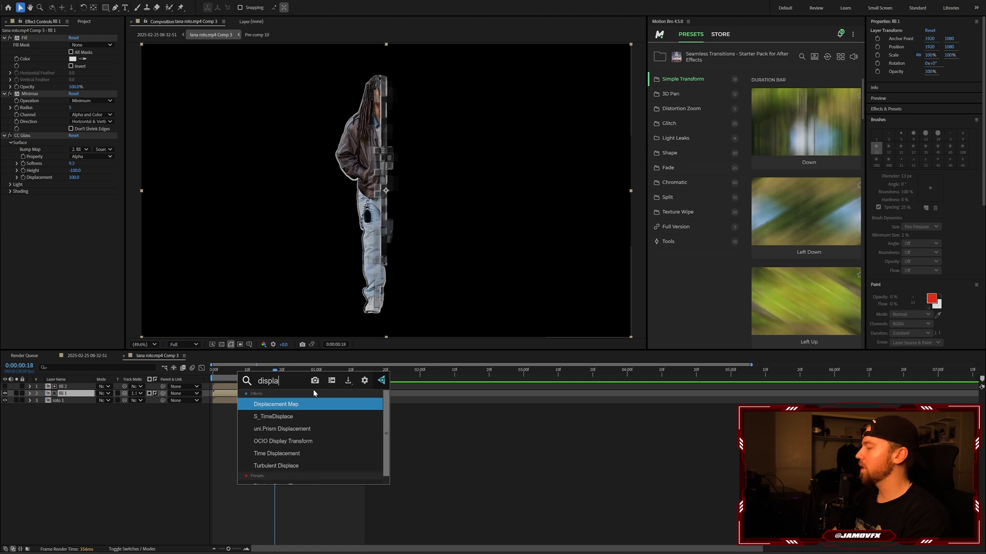
pyautogui.press('Return')
pyautogui.moveTo(72, 220); pyautogui.dragTo(195, 216)
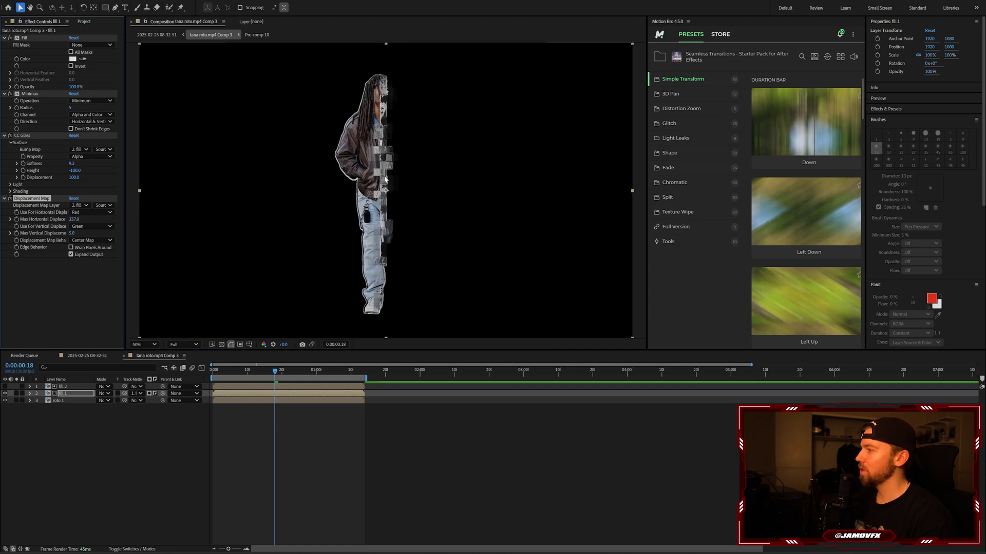
pyautogui.scroll(4, 371, 181)
pyautogui.scroll(-4, 371, 180)
pyautogui.press('Home')
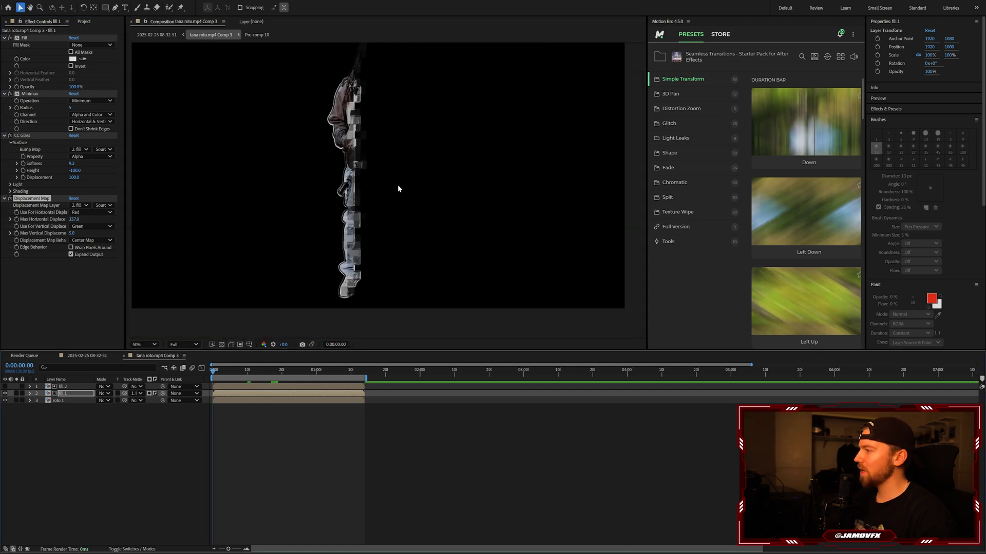
# Apply the Colorama effect to the fill 1 layer, viewing a frame midway through the reveal.
pyautogui.click(272, 370)
pyautogui.click(317, 395)
pyautogui.hotkey('ctrl', 'space')
pyautogui.write('colorama')
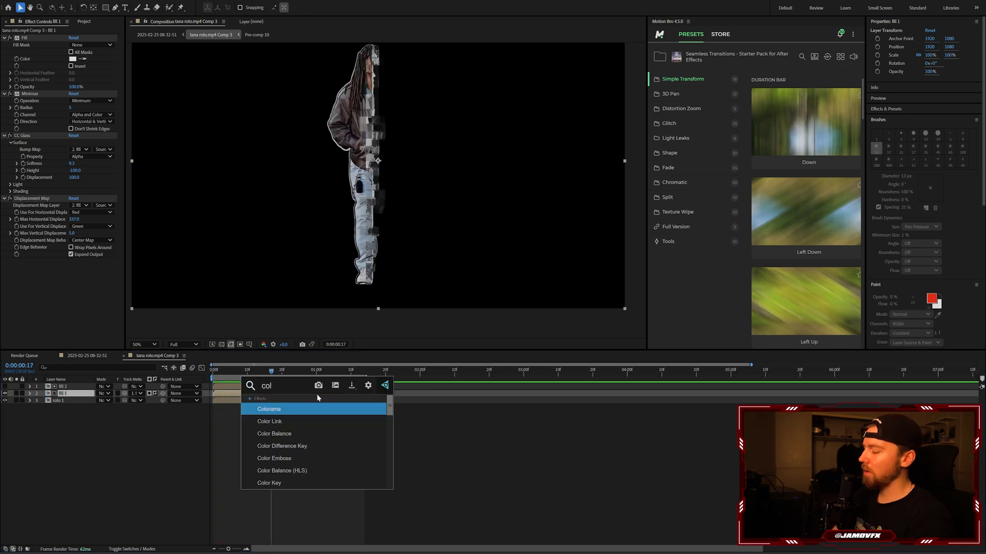
pyautogui.press('Return')
# Set Colorama's Add Phase layer to fill 1 in its Input Phase settings.
pyautogui.click(10, 268)
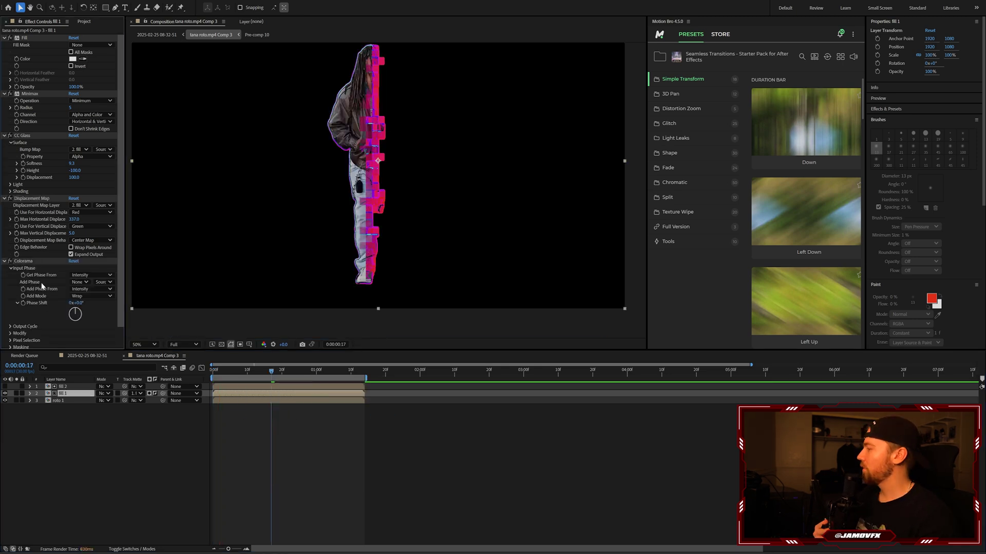
pyautogui.click(78, 282)
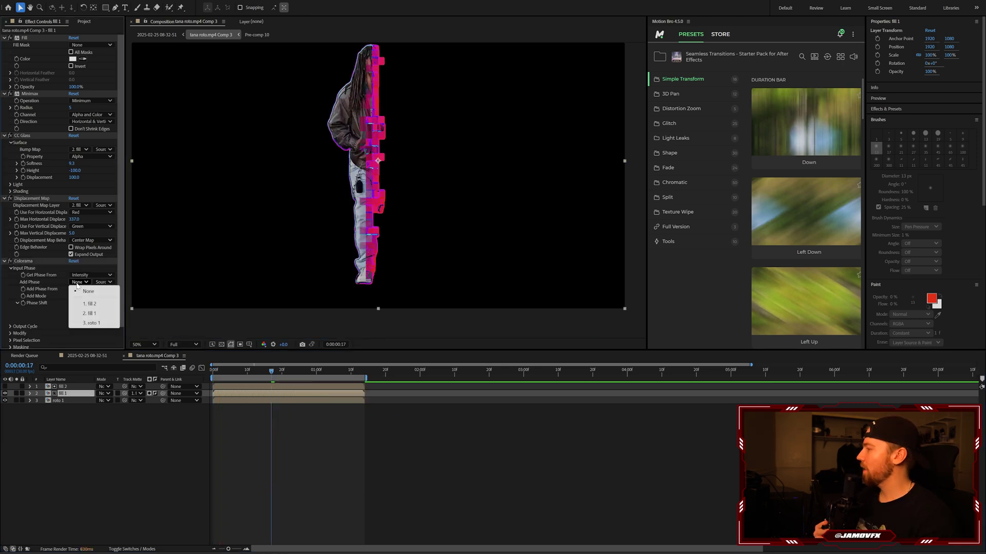
pyautogui.click(90, 313)
pyautogui.moveTo(371, 131); pyautogui.dragTo(356, 226)
pyautogui.scroll(-1, 354, 226)
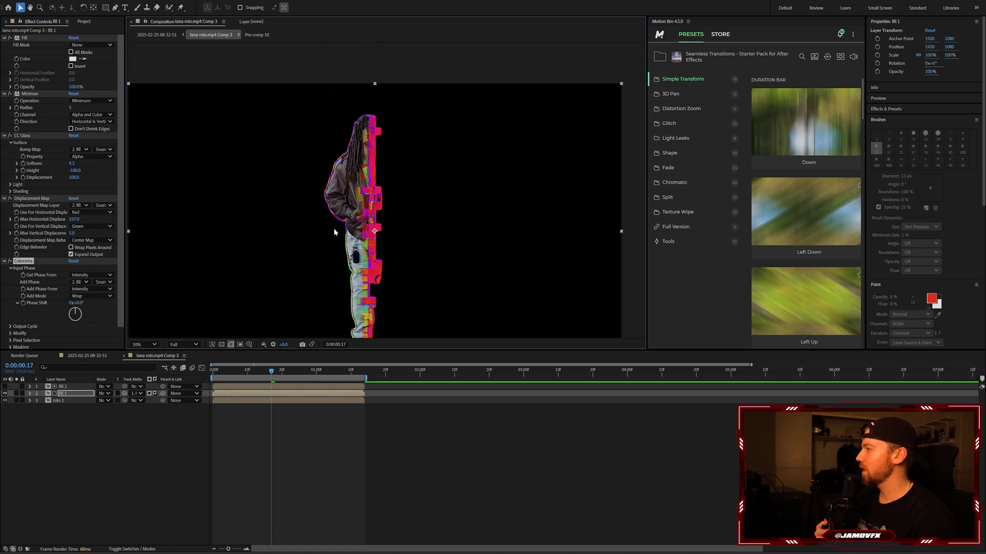
# Turn off Modify Alpha in Colorama's Modify settings.
pyautogui.scroll(-1, 40, 315)
pyautogui.click(10, 318)
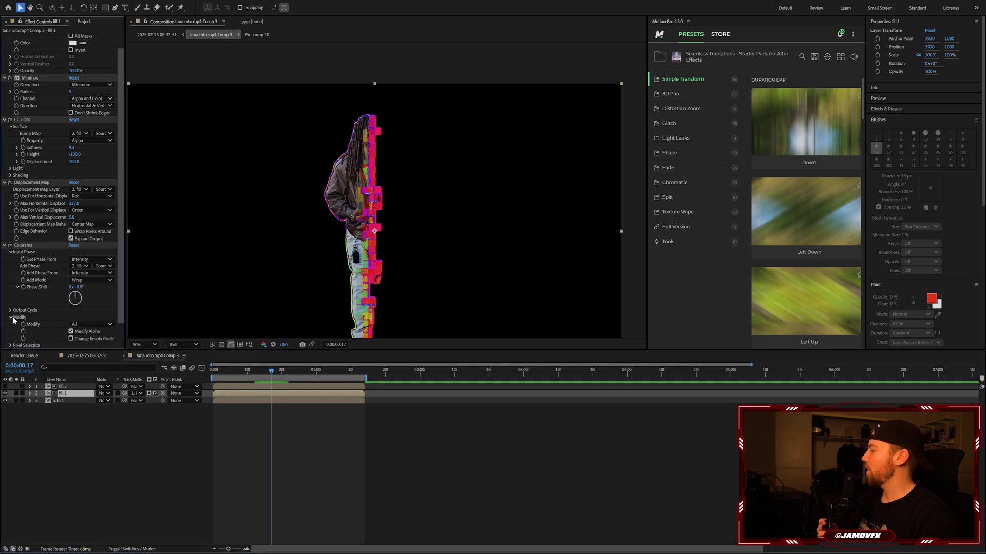
pyautogui.click(72, 332)
pyautogui.scroll(-1, 52, 308)
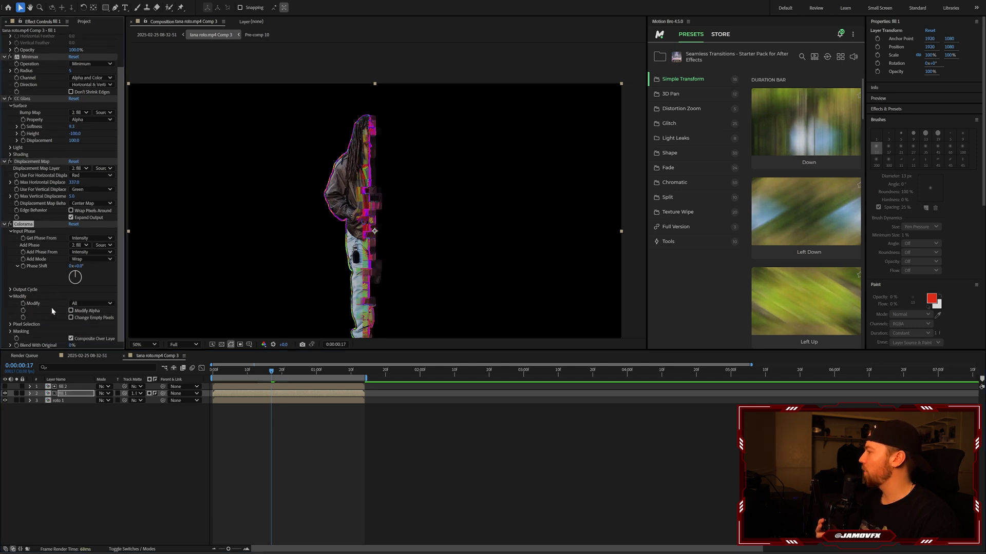
# Compare Colorama with Composite Over Layer off and on, and try a different Phase Shift.
pyautogui.click(71, 339)
pyautogui.click(71, 339)
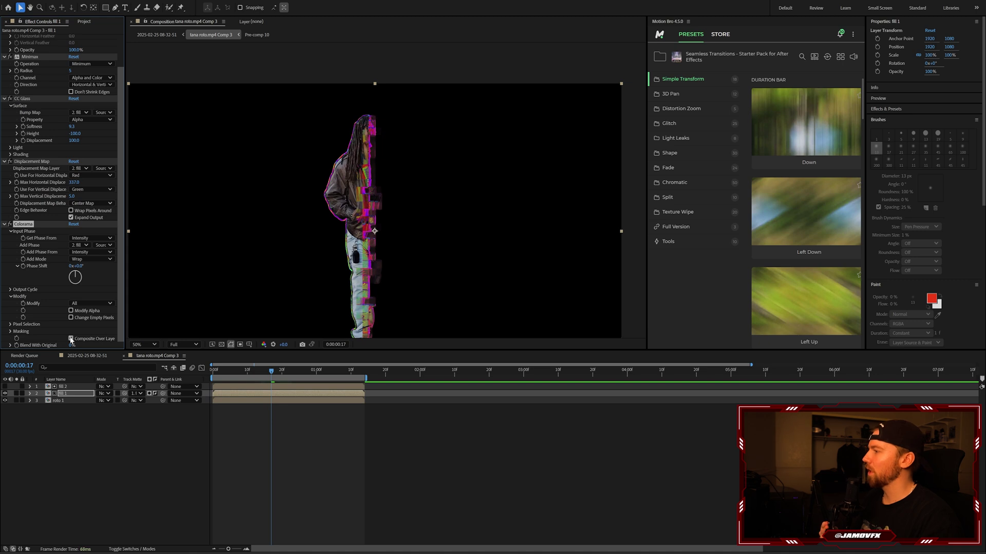
pyautogui.click(71, 339)
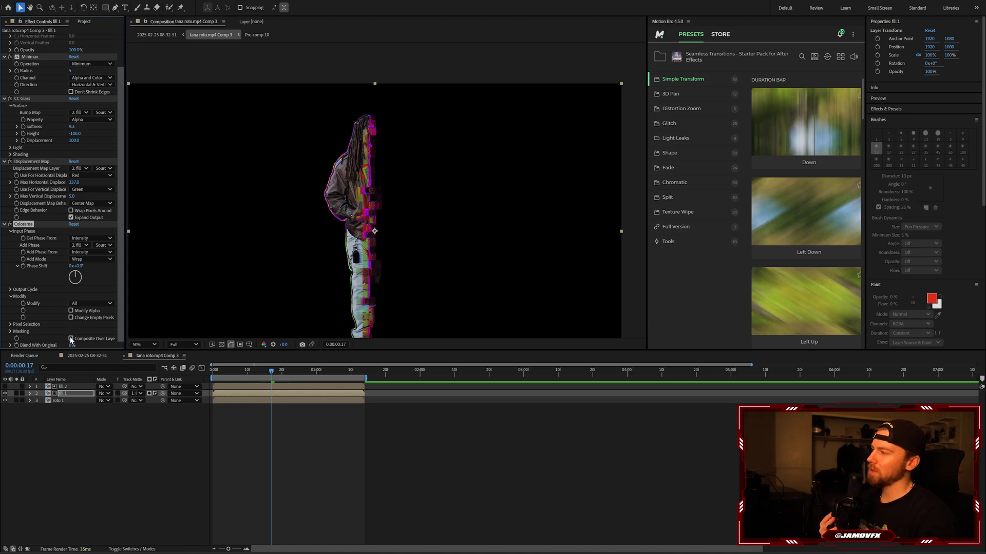
pyautogui.click(71, 339)
pyautogui.moveTo(77, 266); pyautogui.dragTo(138, 262)
pyautogui.hotkey('ctrl', 'z')
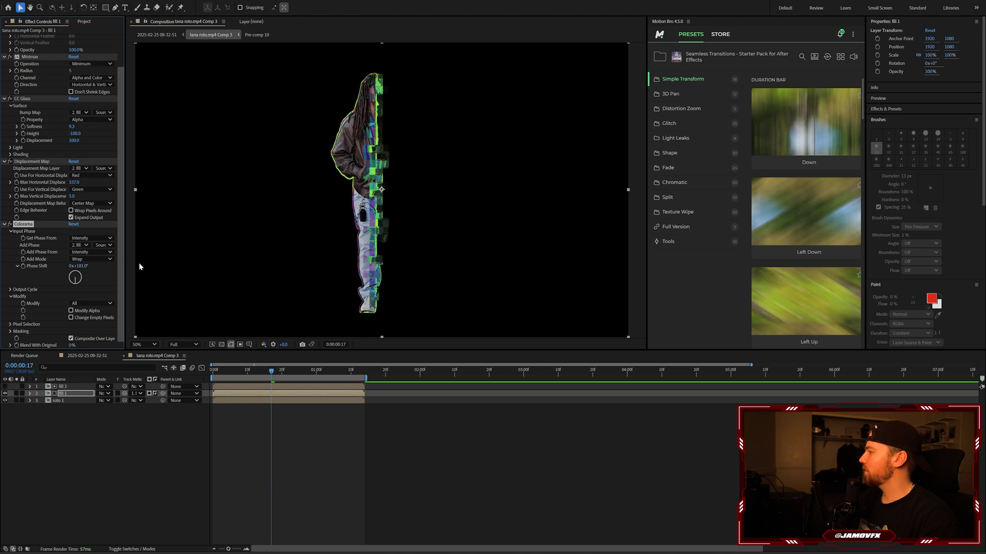
# Examine Colorama's Output Cycle colours and preview the coloured outline on the figure.
pyautogui.click(10, 289)
pyautogui.scroll(-5, 44, 309)
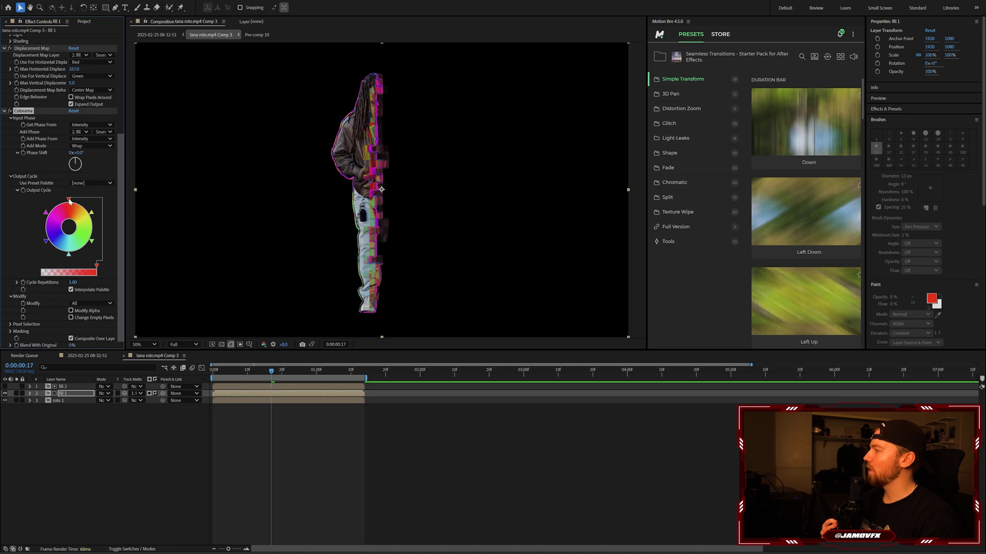
pyautogui.press('space')
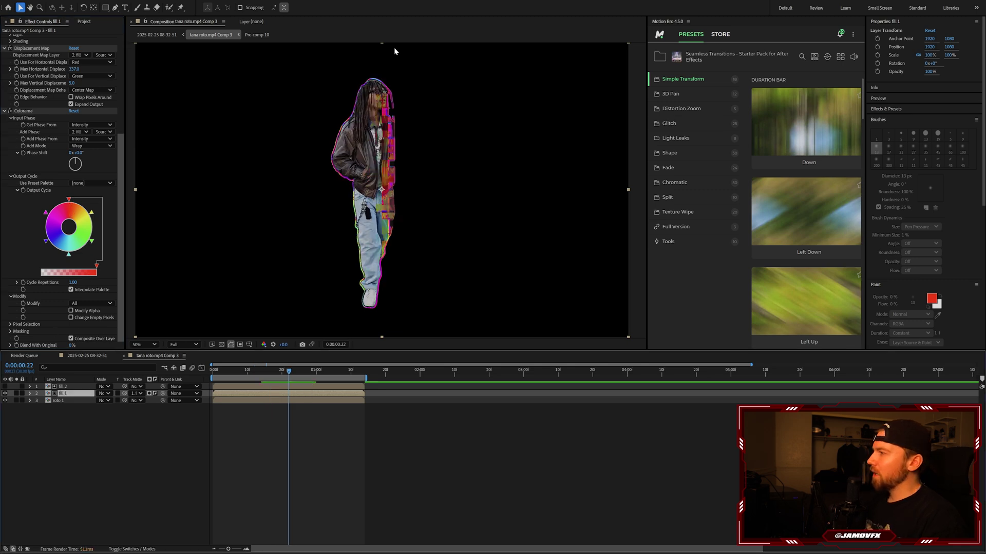
# Apply a second Minimax to the fill 1 layer and set its Operation to Minimum.
pyautogui.hotkey('ctrl', 'space')
pyautogui.write('minimax')
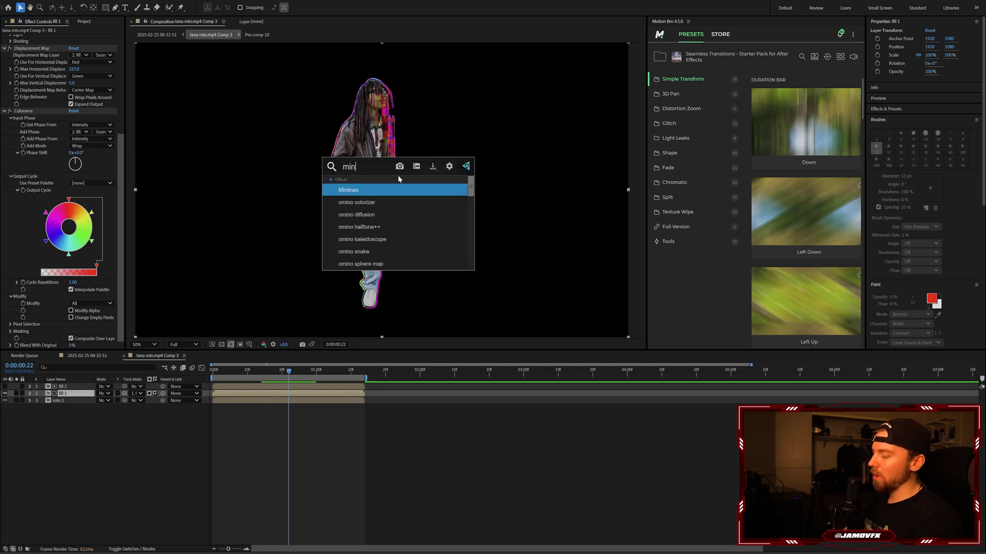
pyautogui.press('Return')
pyautogui.click(89, 317)
pyautogui.click(96, 328)
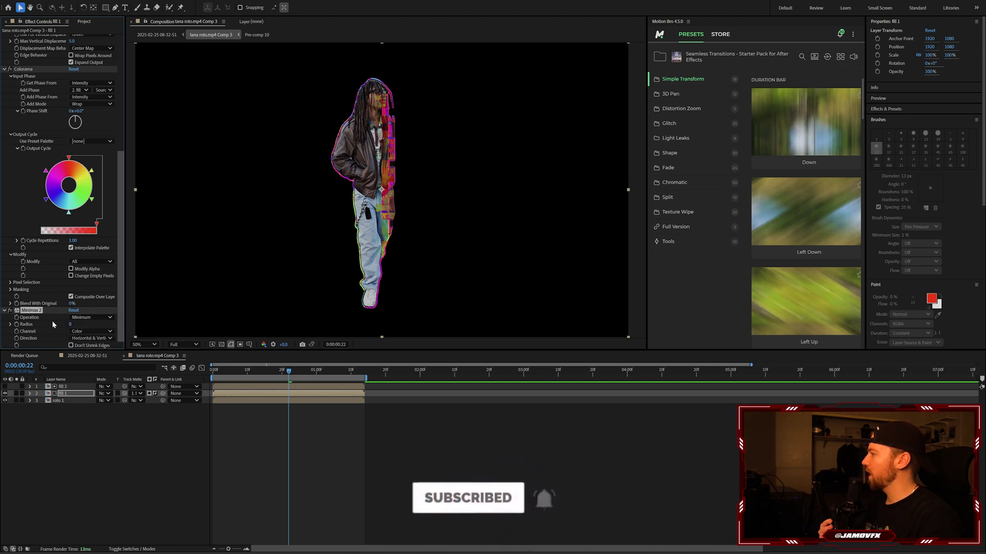
# Set the second Minimax Radius to 6 to trim the coloured outline.
pyautogui.moveTo(71, 324); pyautogui.dragTo(72, 324)
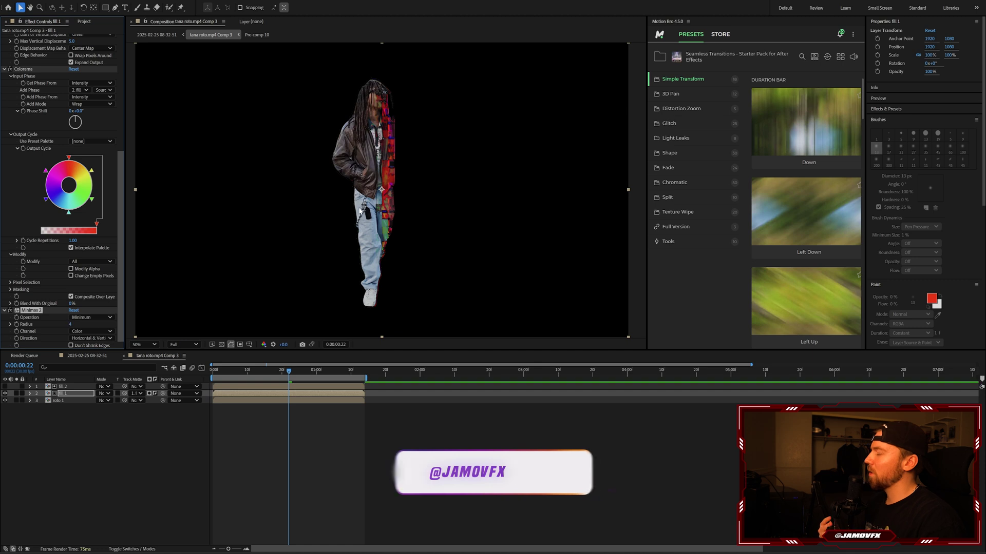
pyautogui.click(71, 324)
pyautogui.write('5')
pyautogui.click(79, 429)
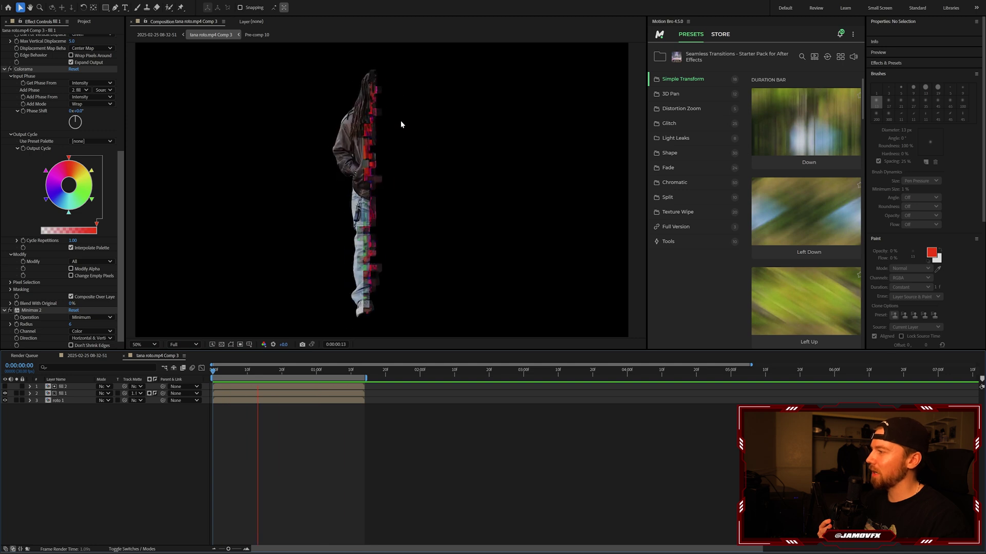
# Apply the S_Glow effect to the fill 1 layer.
pyautogui.click(291, 394)
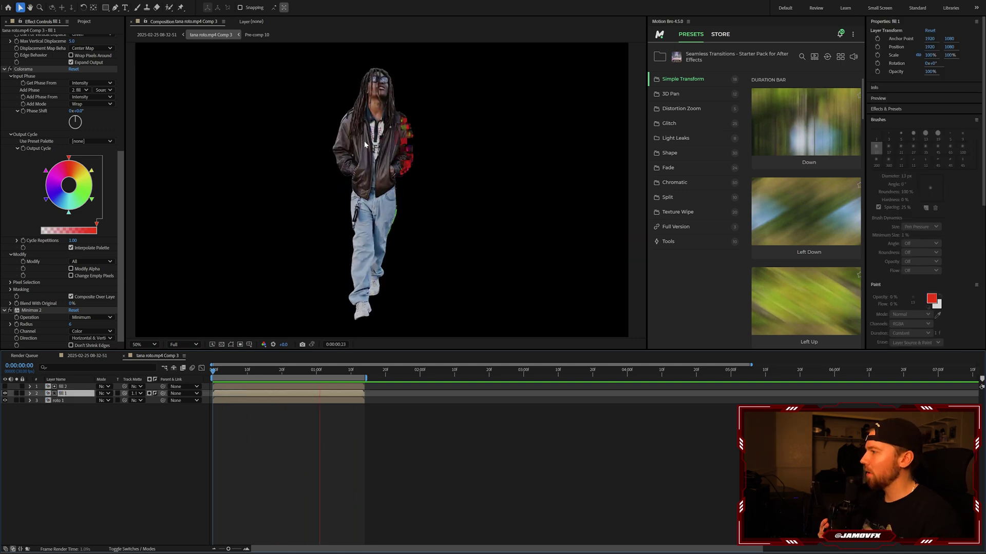
pyautogui.press('space')
pyautogui.moveTo(295, 370); pyautogui.dragTo(279, 375)
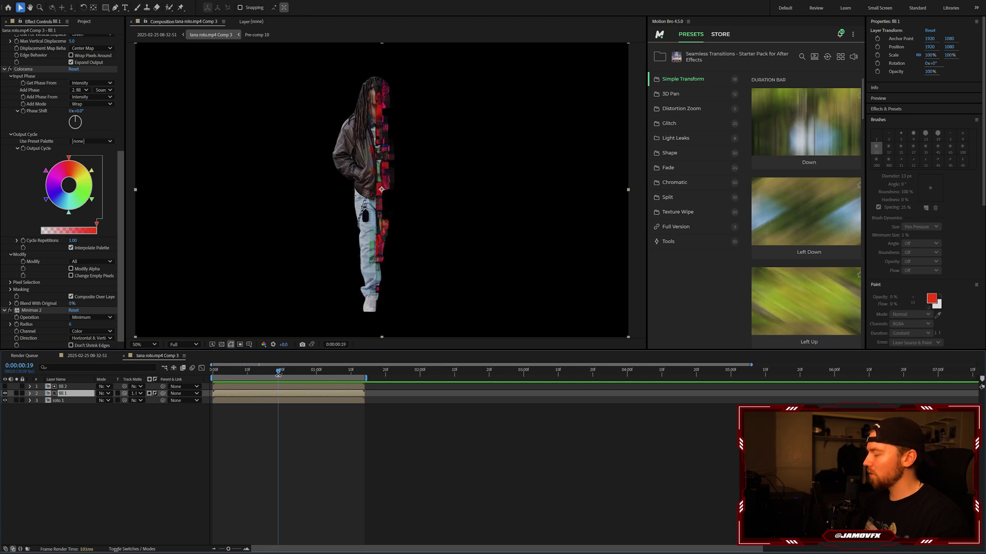
pyautogui.hotkey('ctrl', 'space')
pyautogui.write('glow')
pyautogui.press('Down')
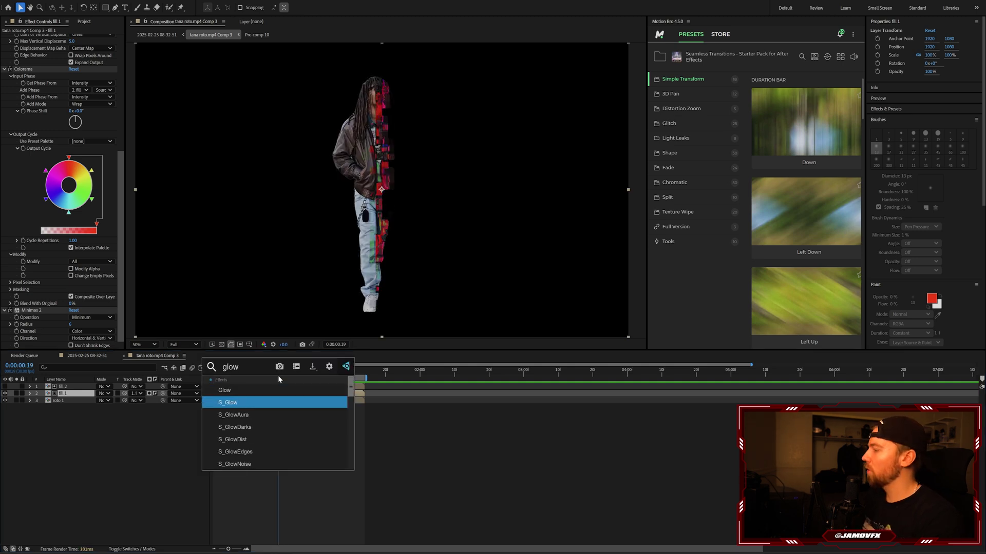
pyautogui.press('Return')
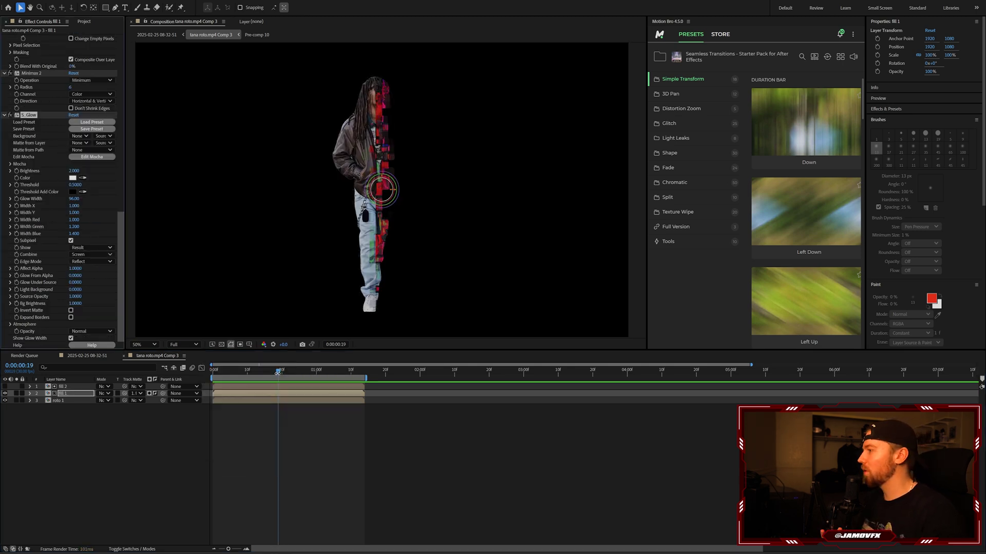
# Shift the fill 2 matte layer about five frames later in the timeline and preview the glowing edge.
pyautogui.click(276, 386)
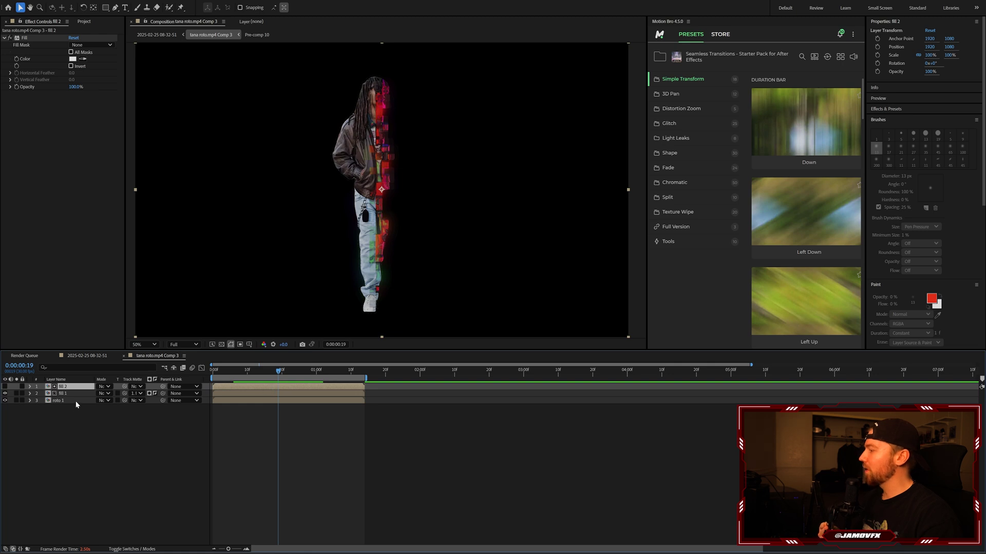
pyautogui.moveTo(244, 387); pyautogui.dragTo(214, 373)
pyautogui.press('space')
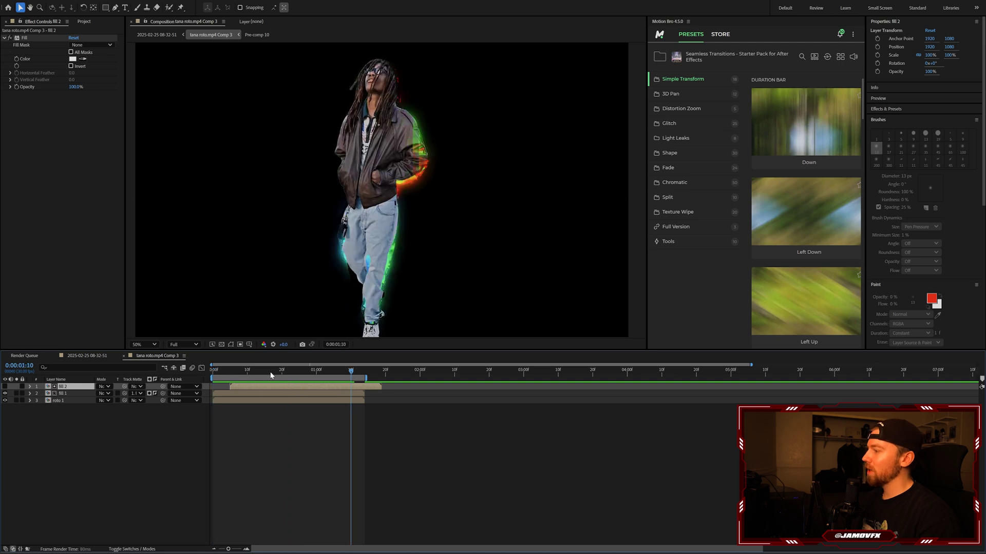
# Cut the fill 1 layer at 0:00:01:07, remove the remainder, and check the glowing edge at 0:00:00:29.
pyautogui.moveTo(333, 375); pyautogui.dragTo(340, 368)
pyautogui.scroll(1, 389, 263)
pyautogui.moveTo(390, 263); pyautogui.dragTo(381, 117)
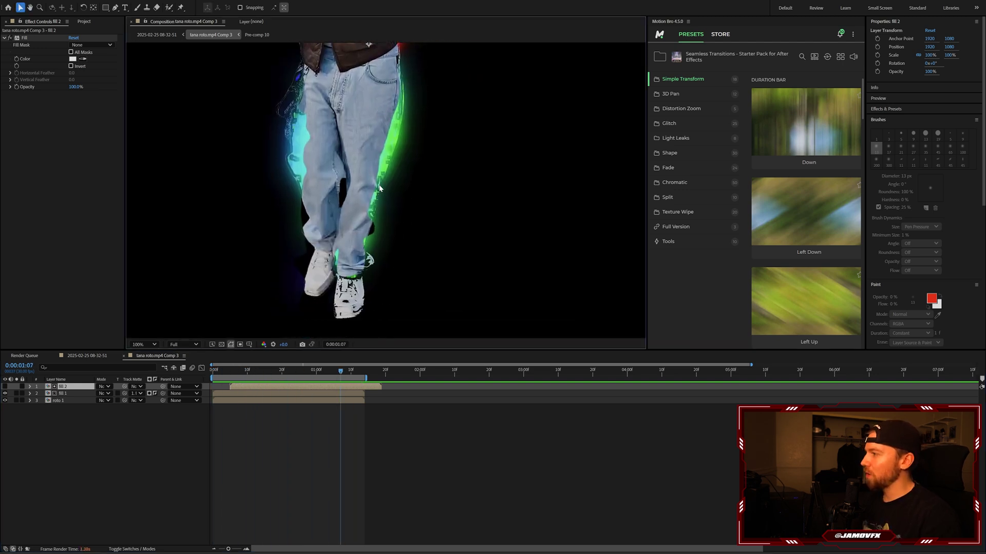
pyautogui.click(341, 394)
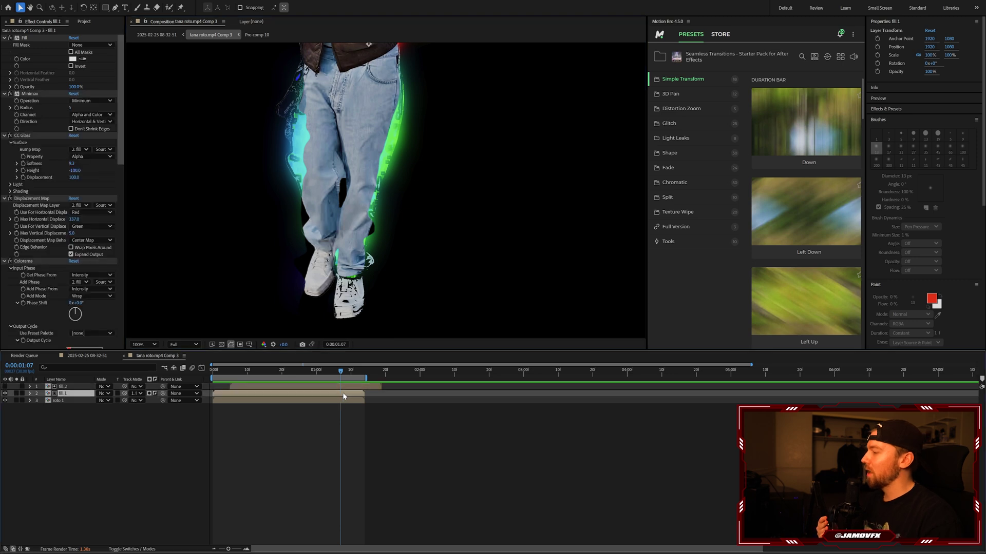
pyautogui.hotkey('ctrl', 'shift', 'd')
pyautogui.press('Delete')
pyautogui.moveTo(341, 373); pyautogui.dragTo(313, 371)
pyautogui.hotkey('shift', '/')
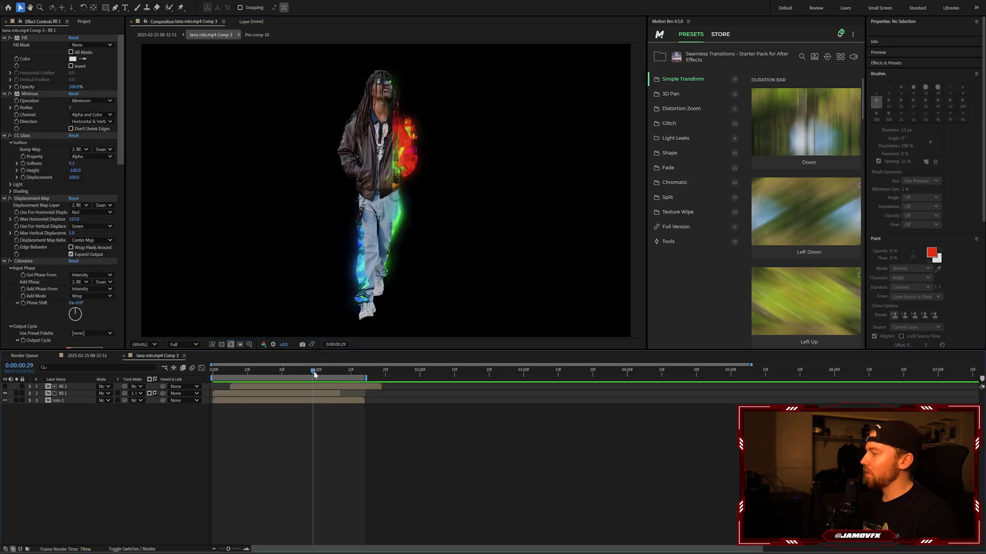
# In Pre-comp 10, move Shape Layer 1's last Position keyframe about four frames earlier.
pyautogui.click(276, 393)
pyautogui.doubleClick(276, 398)
pyautogui.click(342, 389)
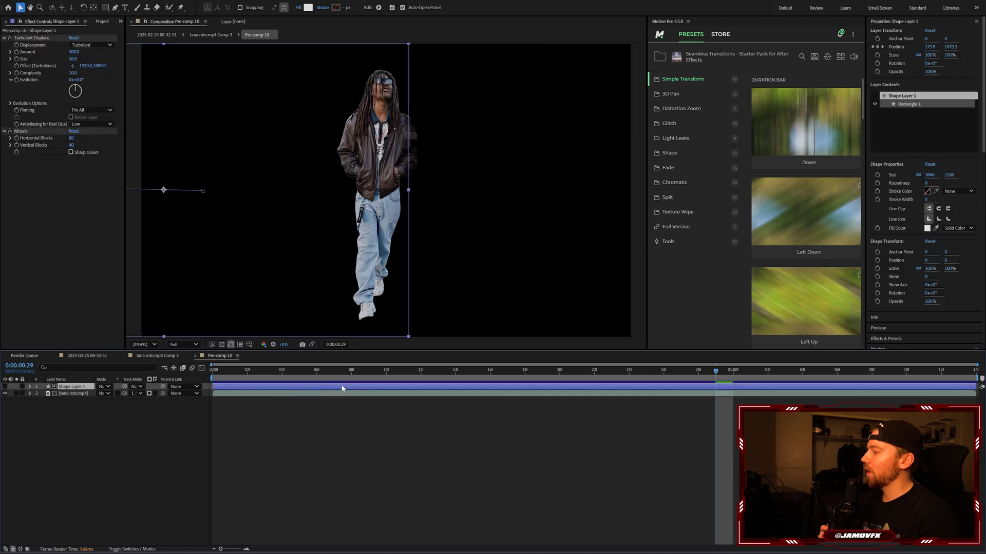
pyautogui.press('p')
pyautogui.moveTo(976, 394); pyautogui.dragTo(903, 394)
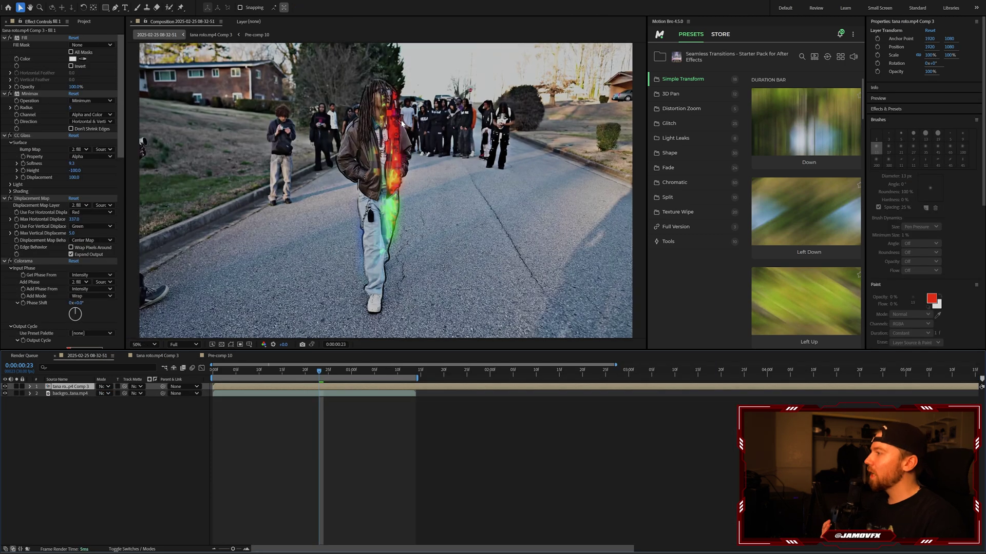
# Examine the dark outline around the figure in the main composition, comparing it with the background footage hidden and shown.
pyautogui.scroll(2, 384, 118)
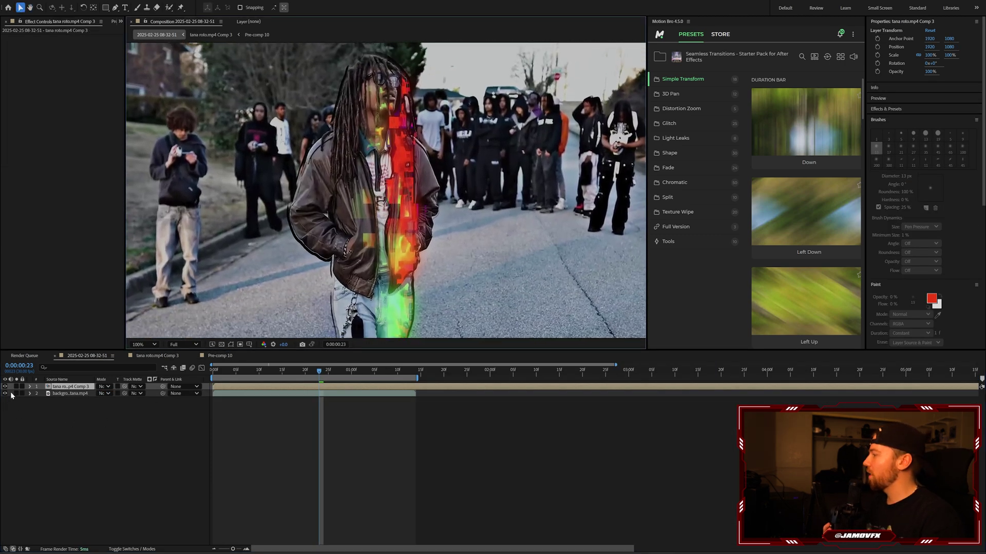
pyautogui.click(6, 393)
pyautogui.click(5, 393)
pyautogui.moveTo(325, 100); pyautogui.dragTo(330, 128)
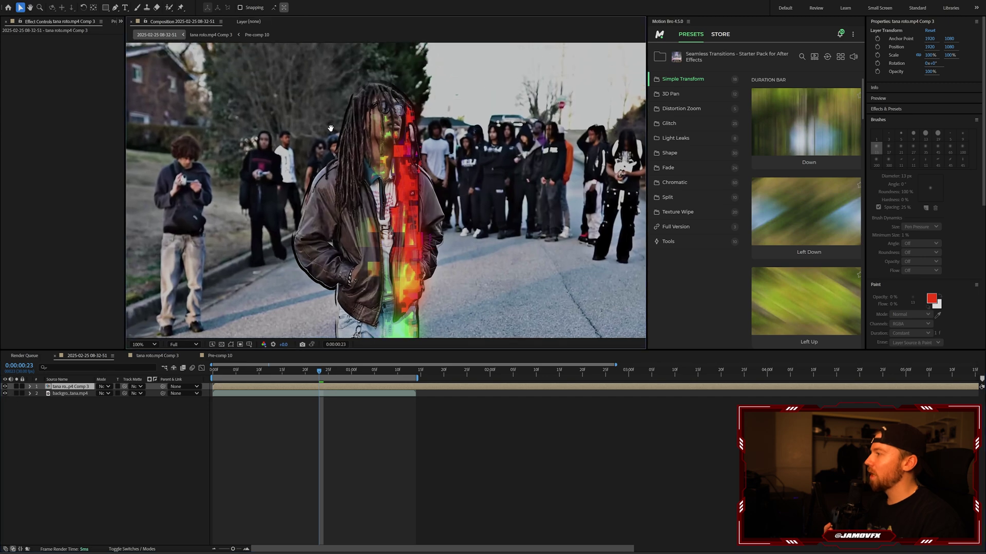
pyautogui.scroll(4, 331, 134)
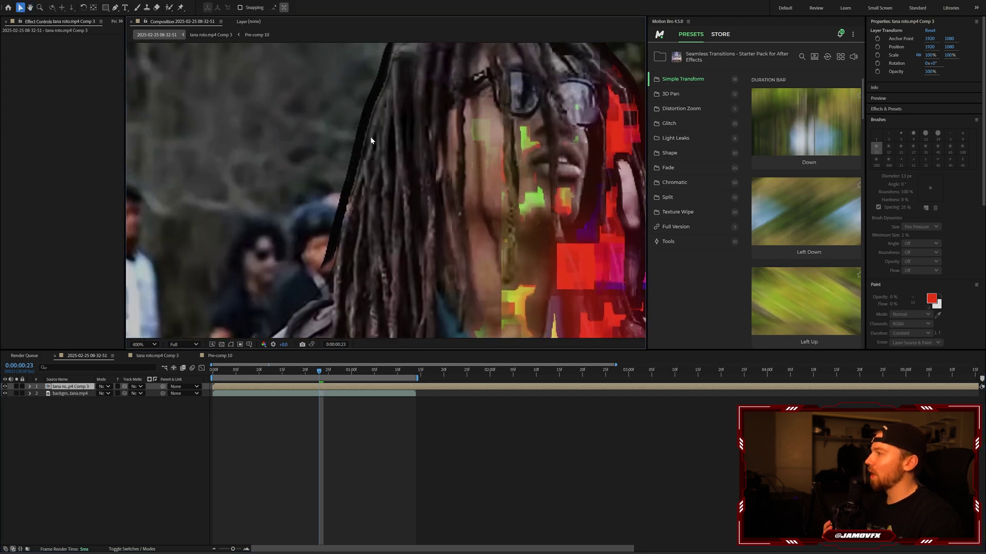
pyautogui.scroll(-3, 385, 175)
pyautogui.moveTo(404, 241); pyautogui.dragTo(367, 201)
pyautogui.scroll(1, 371, 149)
# Add a Luma Key to the fill 1 layer in the figure's pre-comp and set its Threshold to 37.
pyautogui.doubleClick(315, 387)
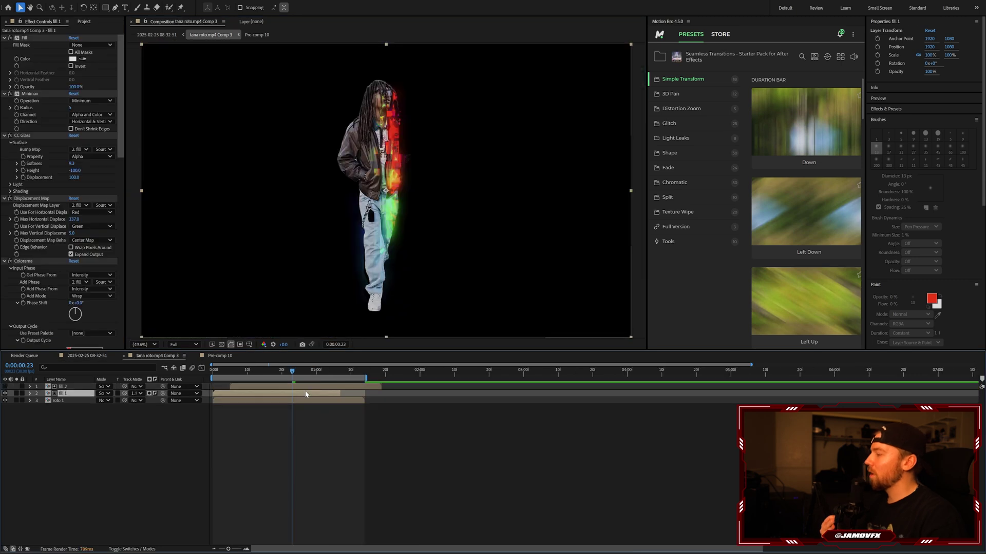
pyautogui.hotkey('ctrl', 'space')
pyautogui.write('lum')
pyautogui.press('Return')
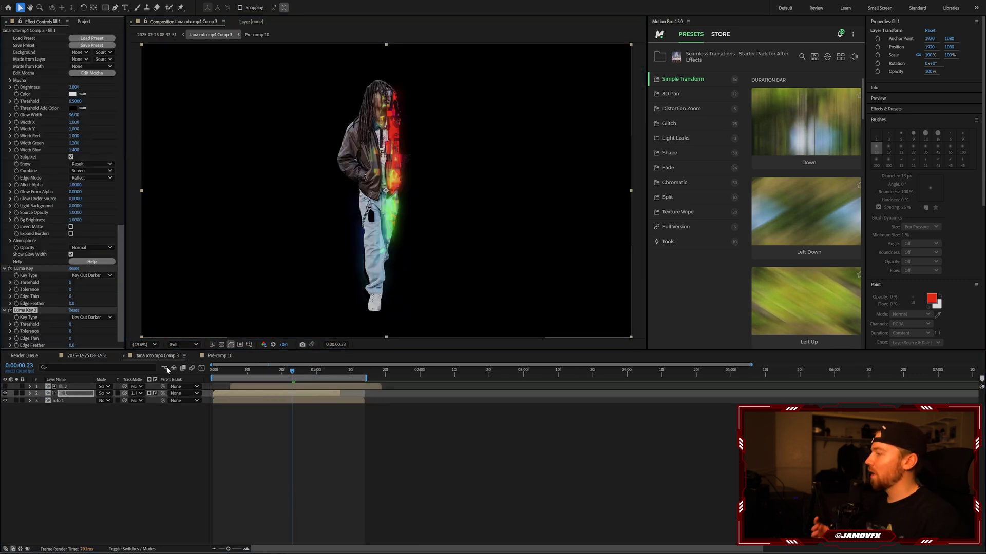
pyautogui.moveTo(70, 324); pyautogui.dragTo(78, 324)
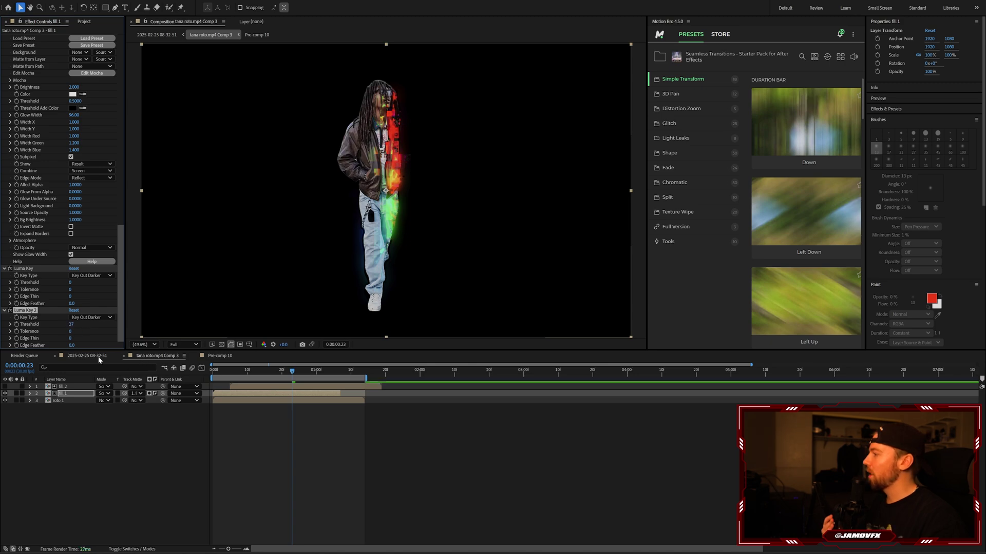
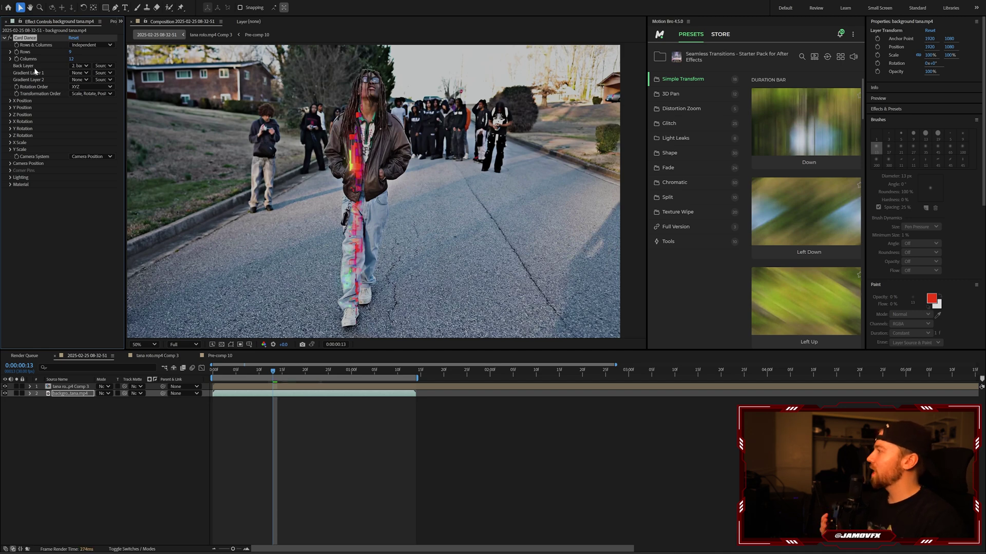
# Set Card Dance's Gradient Layer 1 to the background footage and its Z Position Source to Intensity 1.
pyautogui.click(79, 72)
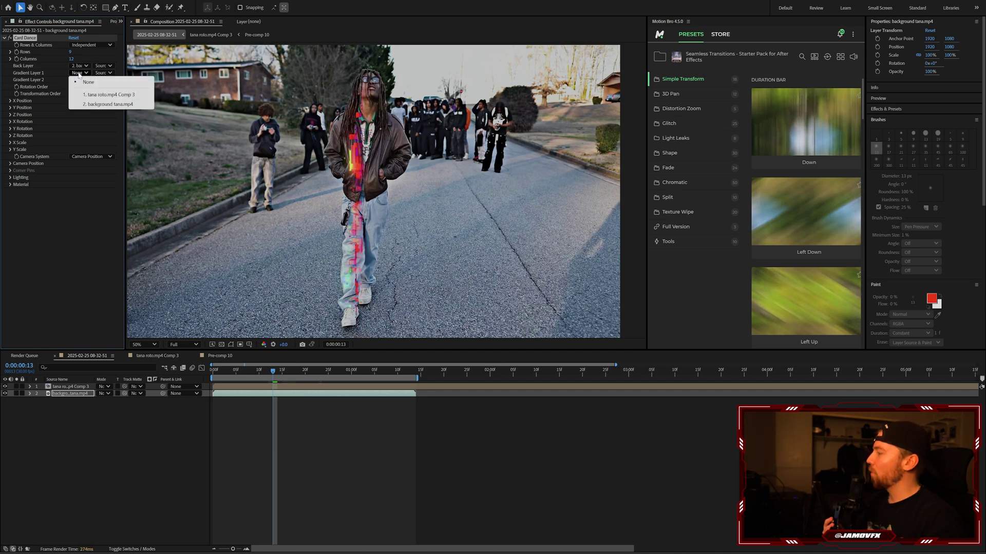
pyautogui.click(100, 105)
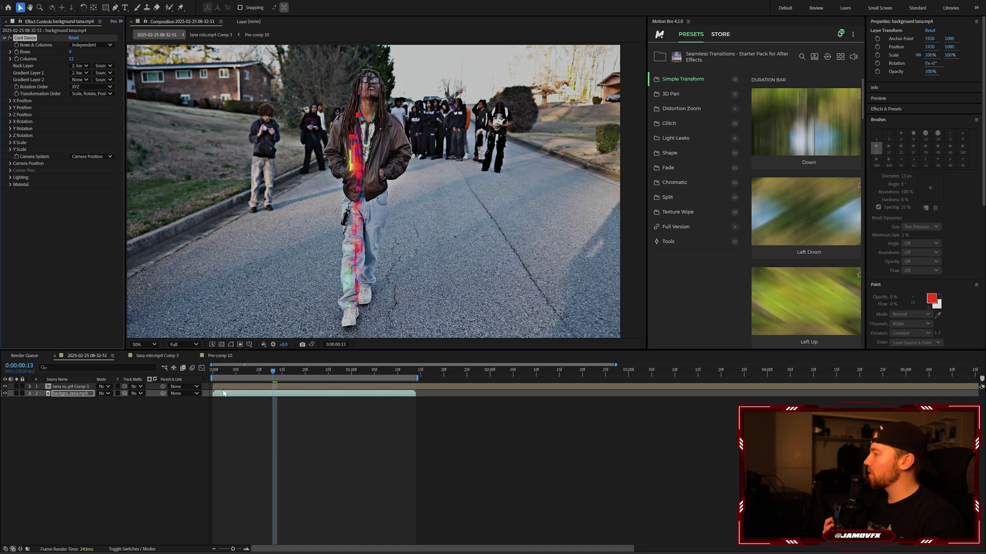
pyautogui.click(11, 115)
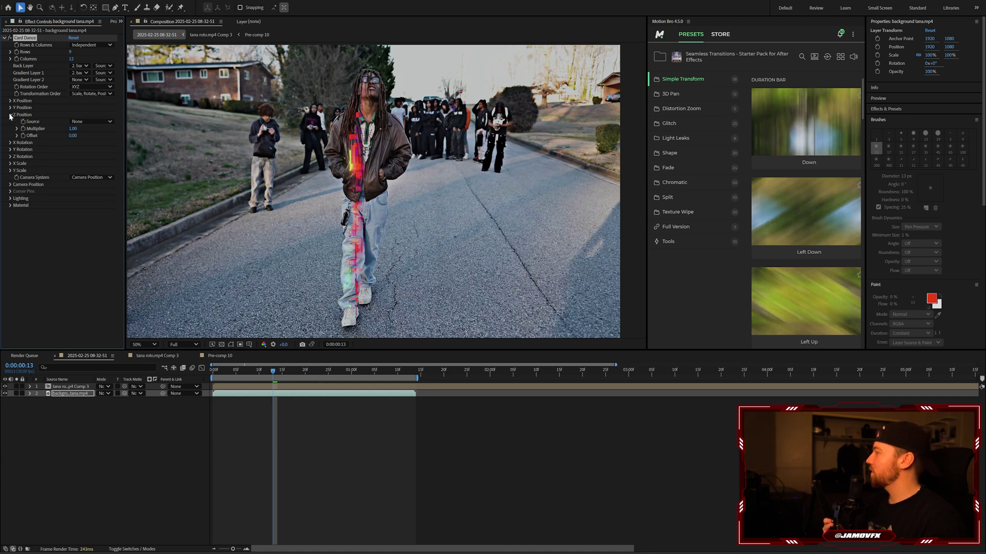
pyautogui.click(83, 124)
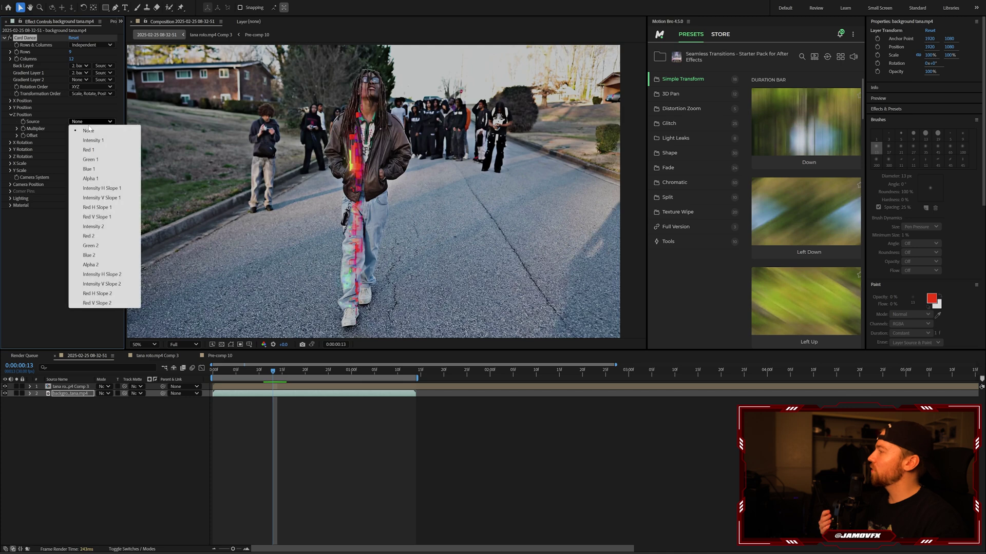
pyautogui.click(90, 139)
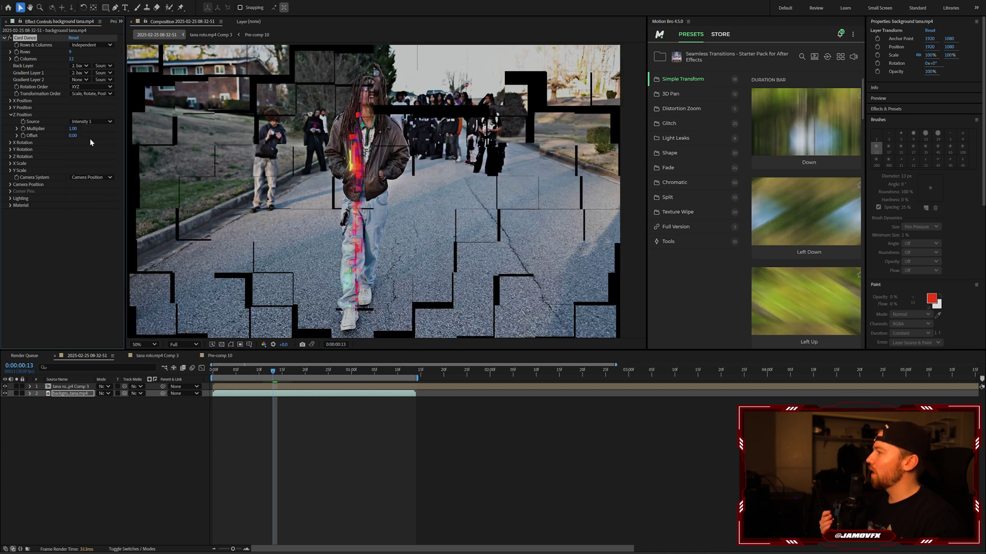
# Try 1000 rows and 1000 columns for the Card Dance effect and inspect the shattered background.
pyautogui.moveTo(74, 52); pyautogui.dragTo(94, 58)
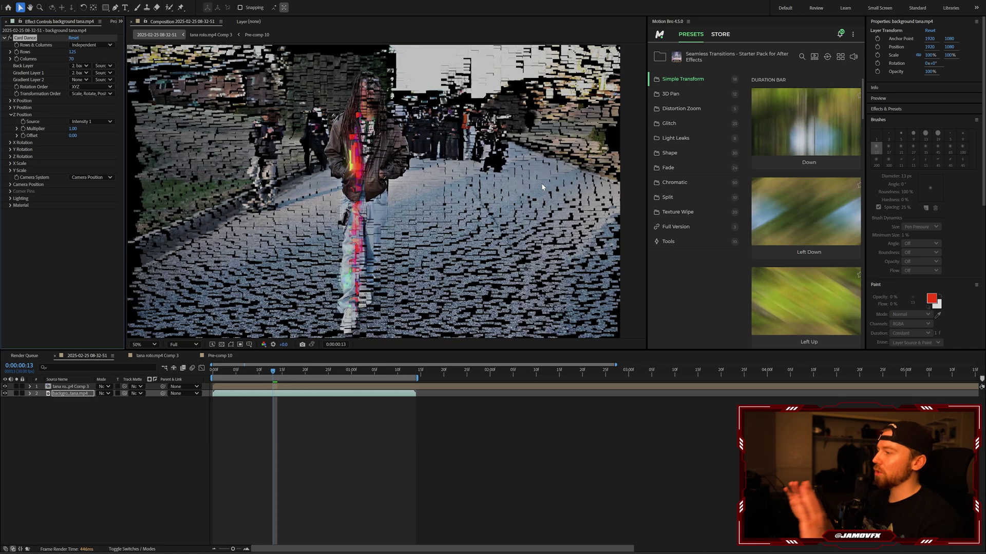
pyautogui.click(72, 52)
pyautogui.write('1000')
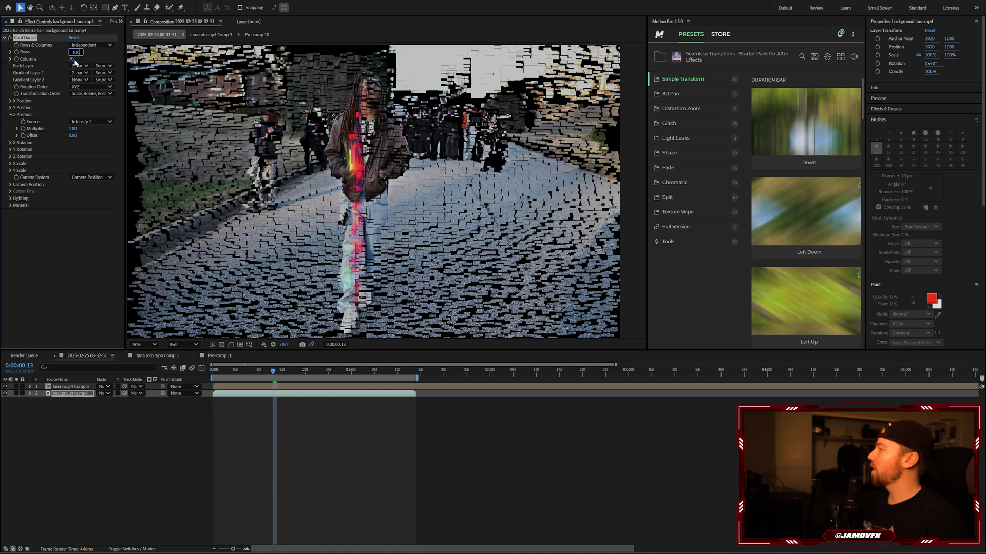
pyautogui.press('Tab')
pyautogui.write('1')
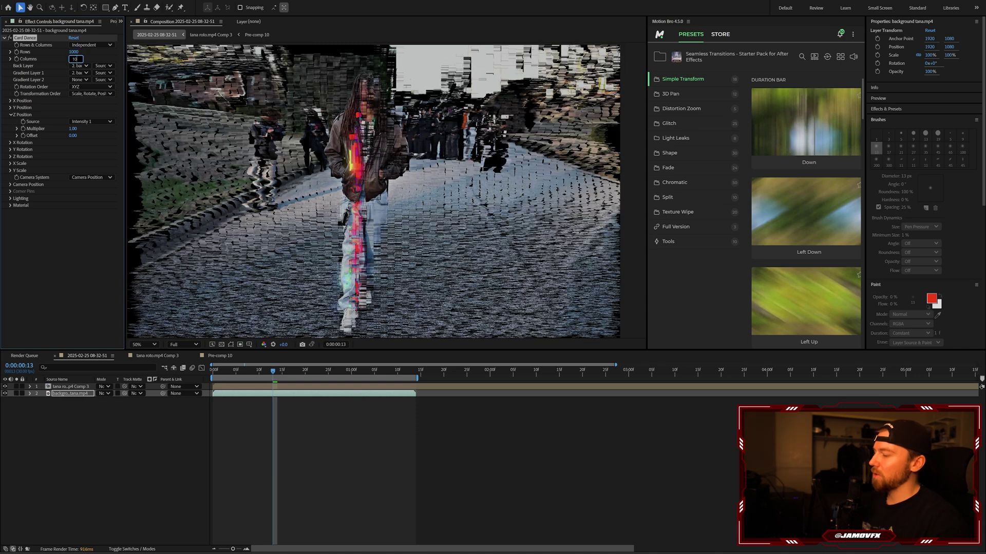
pyautogui.write('000')
pyautogui.press('Return')
pyautogui.scroll(2, 352, 175)
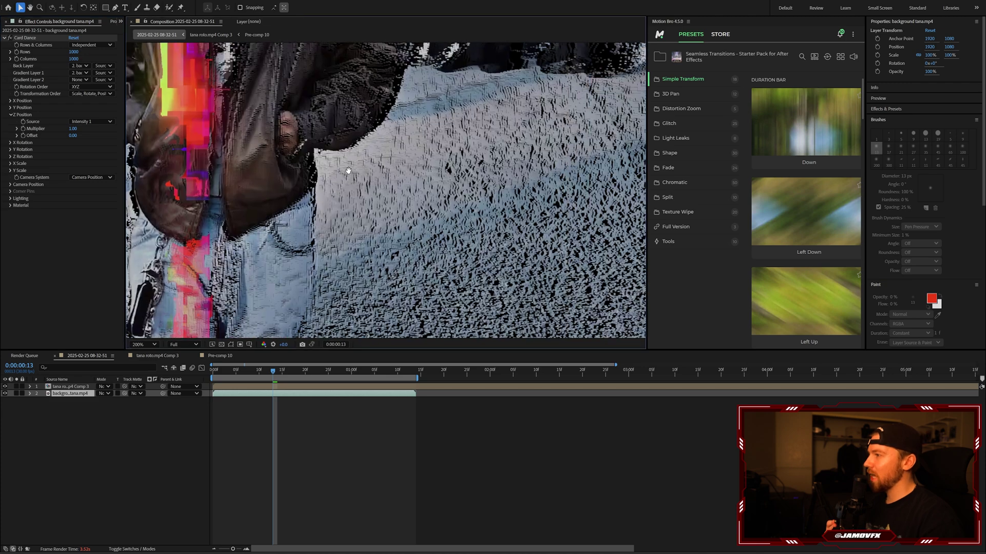
pyautogui.scroll(-1, 351, 175)
pyautogui.moveTo(369, 180); pyautogui.dragTo(475, 182)
pyautogui.scroll(-2, 420, 180)
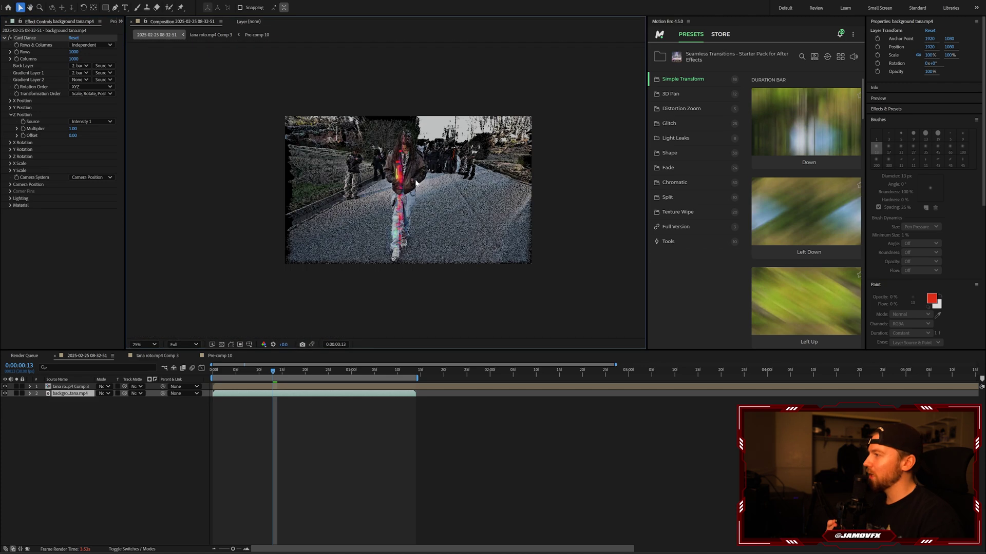
pyautogui.scroll(2, 419, 180)
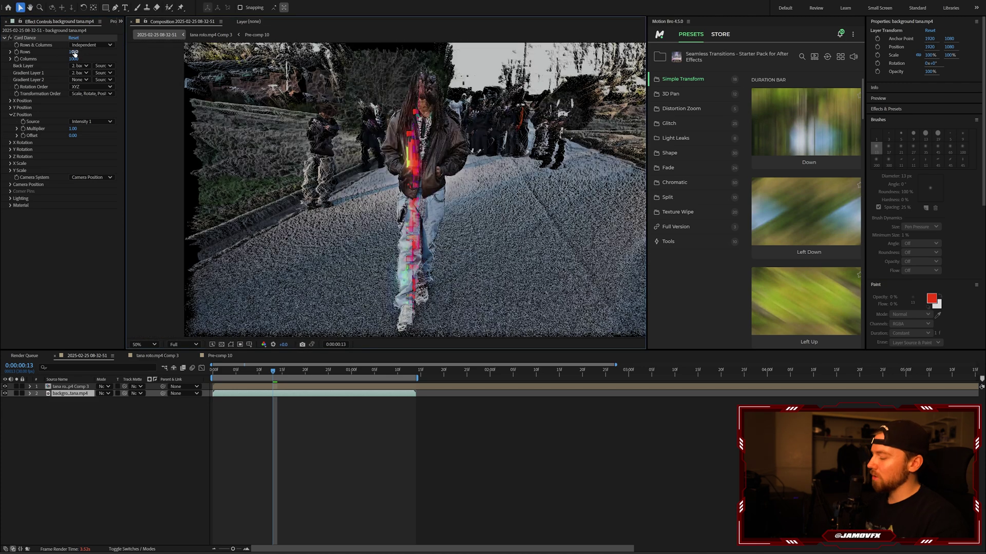
# Set Card Dance to 100 rows and 100 columns and inspect the card size.
pyautogui.click(73, 52)
pyautogui.write('100')
pyautogui.press('Tab')
pyautogui.write('1')
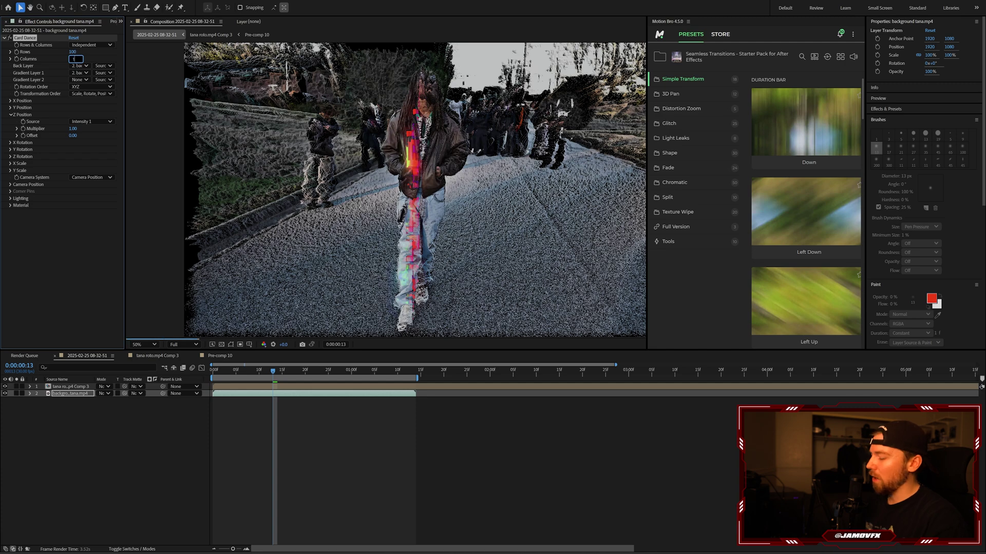
pyautogui.write('00')
pyautogui.press('Return')
pyautogui.scroll(2, 473, 217)
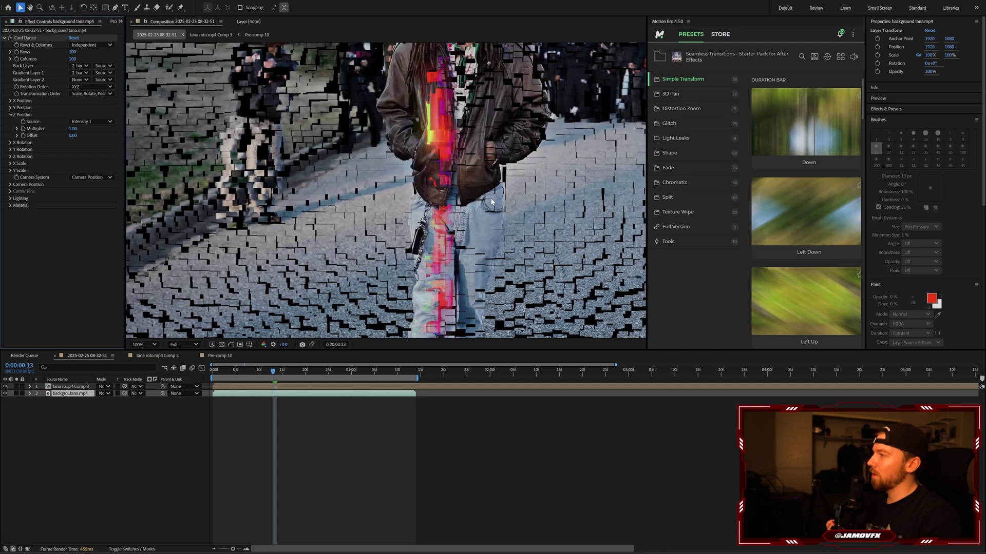
pyautogui.scroll(-6, 464, 151)
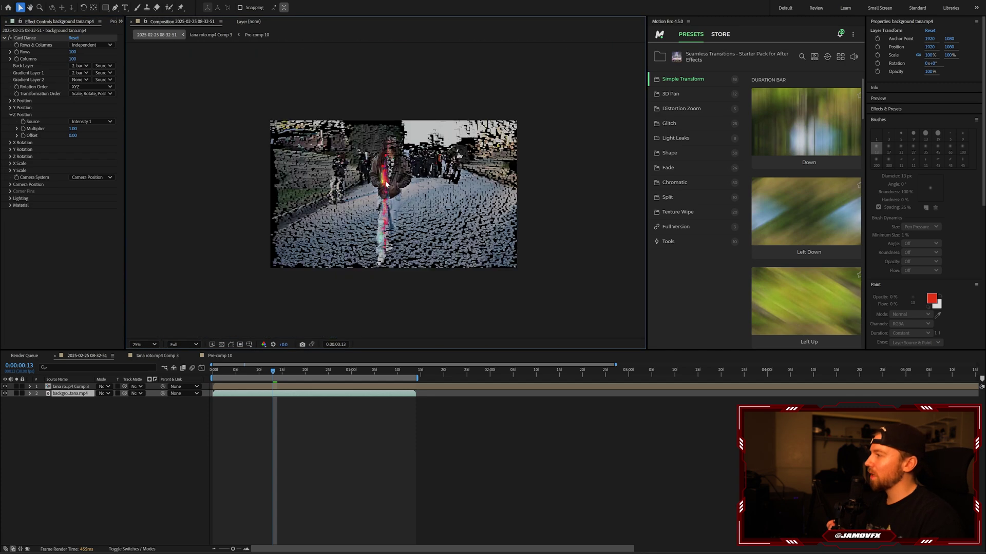
pyautogui.scroll(2, 389, 252)
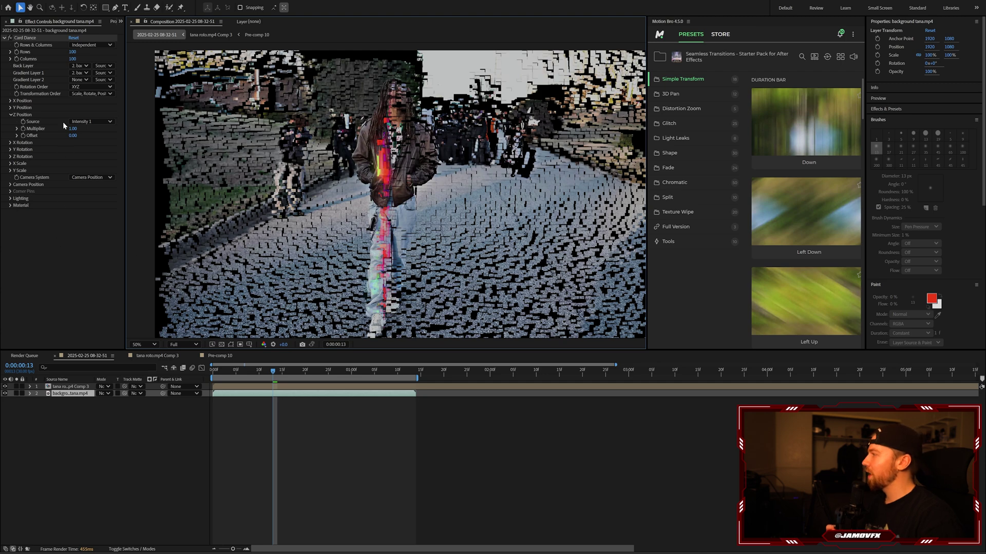
# Test Card Dance's Z Position strength, then set its Multiplier to 29.60 and Offset to 6.00.
pyautogui.moveTo(72, 132)
pyautogui.mouseDown()
pyautogui.moveTo(140, 125)
pyautogui.moveTo(74, 128)
pyautogui.mouseUp()
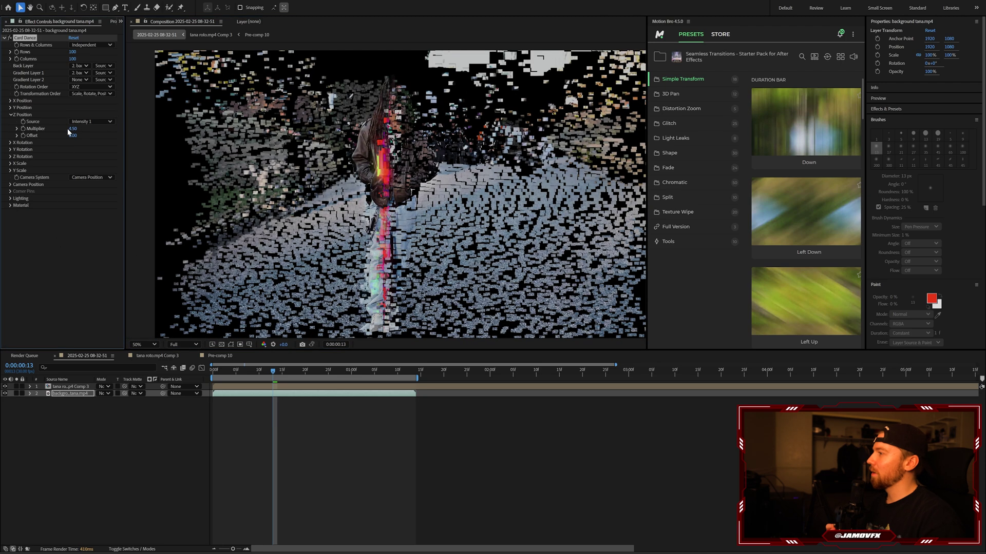
pyautogui.click(74, 128)
pyautogui.write('0')
pyautogui.click(55, 253)
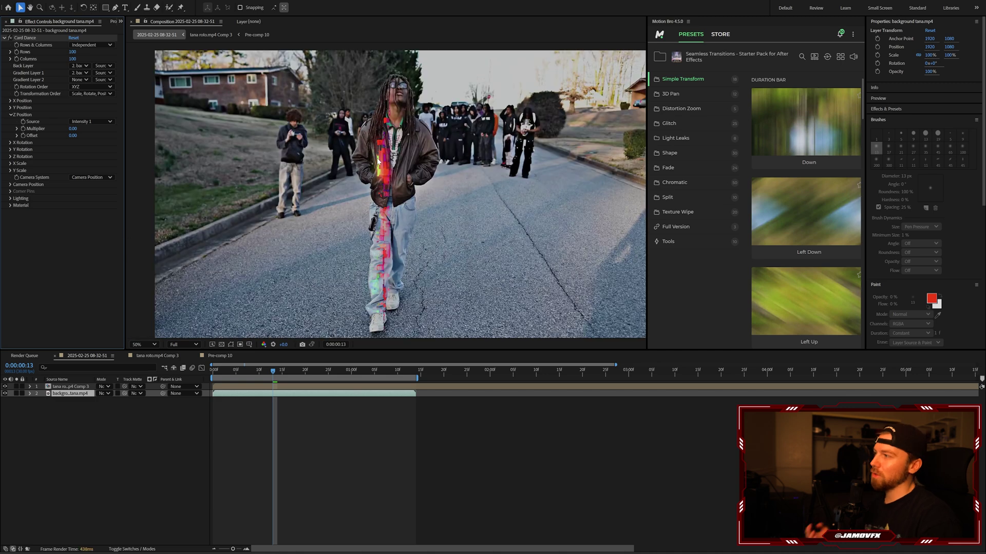
pyautogui.moveTo(85, 129); pyautogui.dragTo(429, 157)
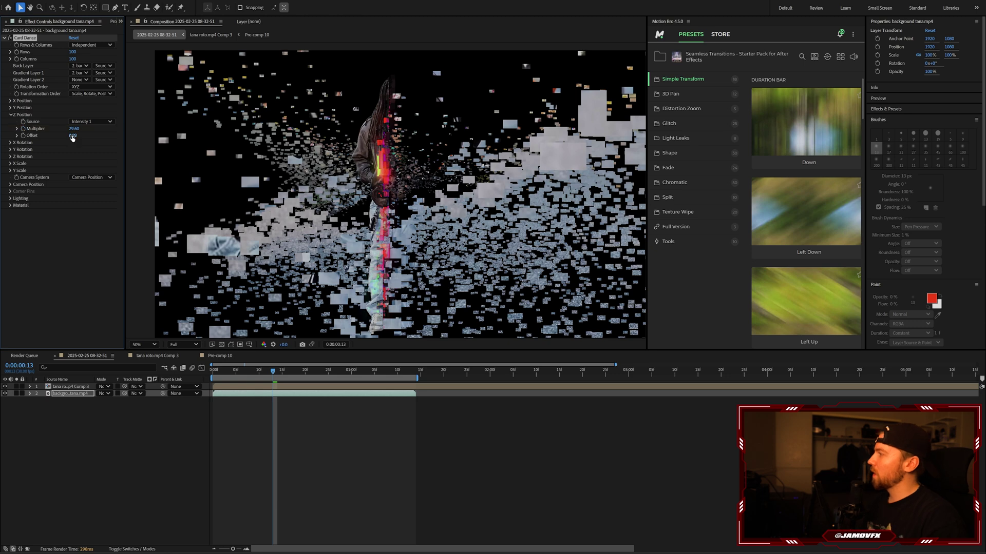
pyautogui.moveTo(72, 136); pyautogui.dragTo(78, 176)
# Apply the Colorama effect to the background footage layer.
pyautogui.hotkey('ctrl', 'space')
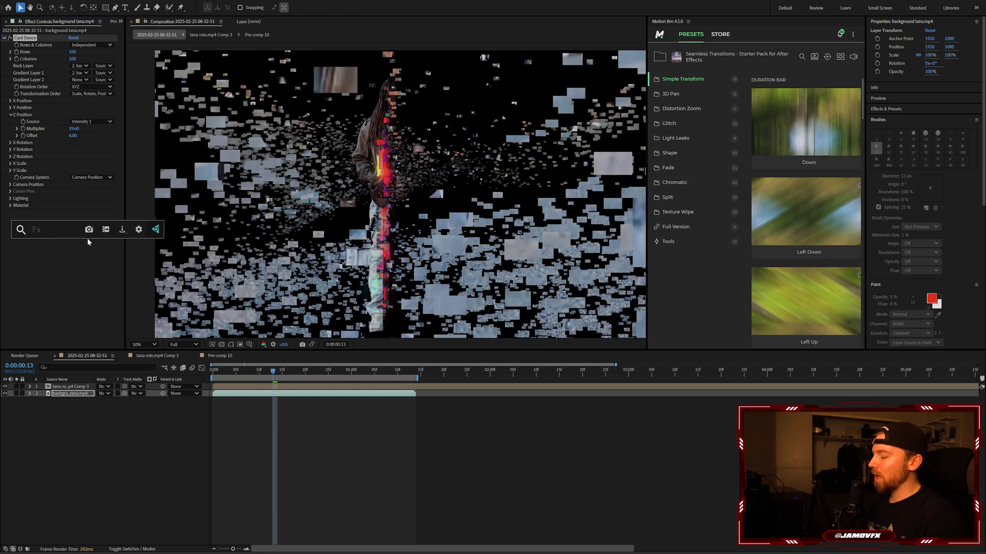
pyautogui.write('colora')
pyautogui.press('Return')
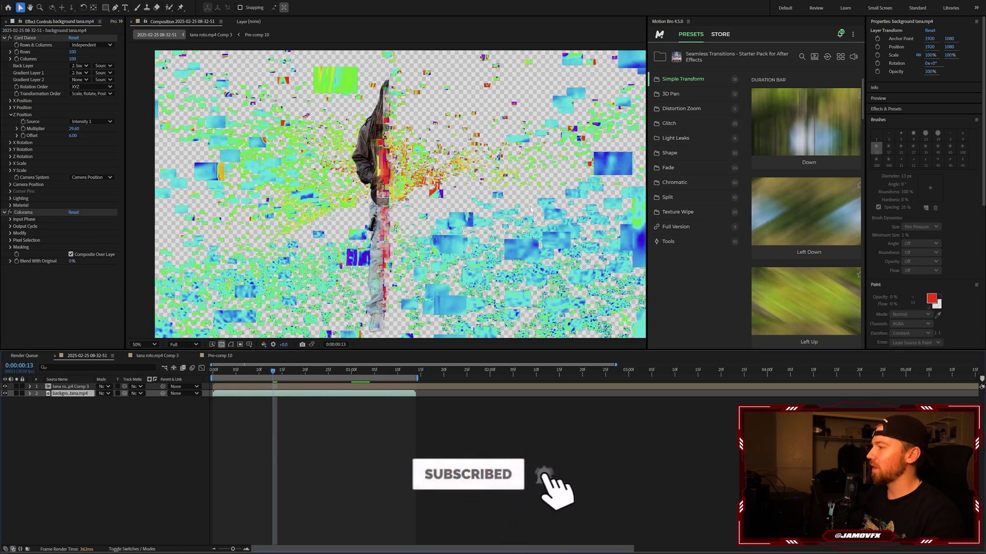
# Apply a Luma Key to the background footage layer and try adjusting its Threshold.
pyautogui.hotkey('ctrl', 'space')
pyautogui.write('luma')
pyautogui.press('Return')
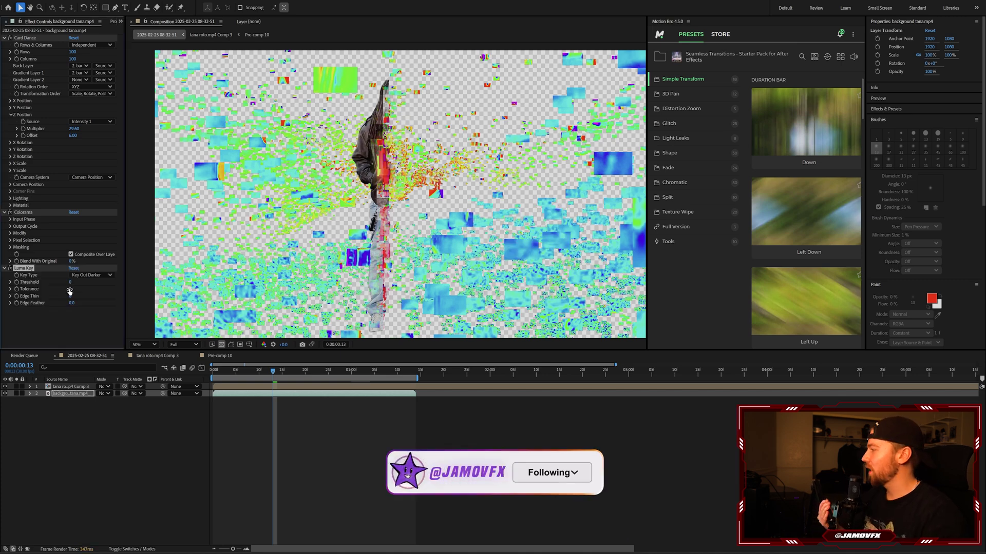
pyautogui.moveTo(70, 282)
pyautogui.mouseDown()
pyautogui.moveTo(149, 277)
pyautogui.moveTo(77, 285)
pyautogui.mouseUp()
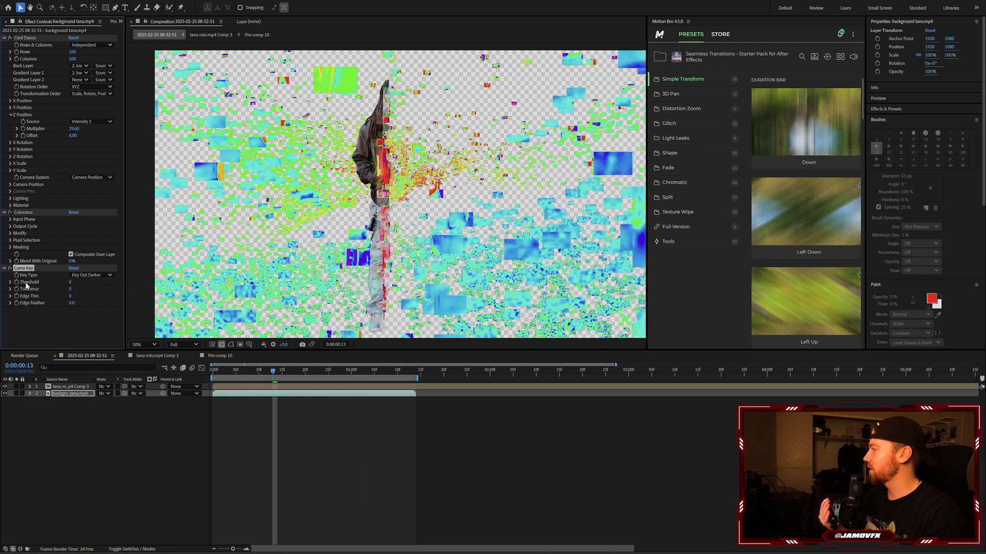